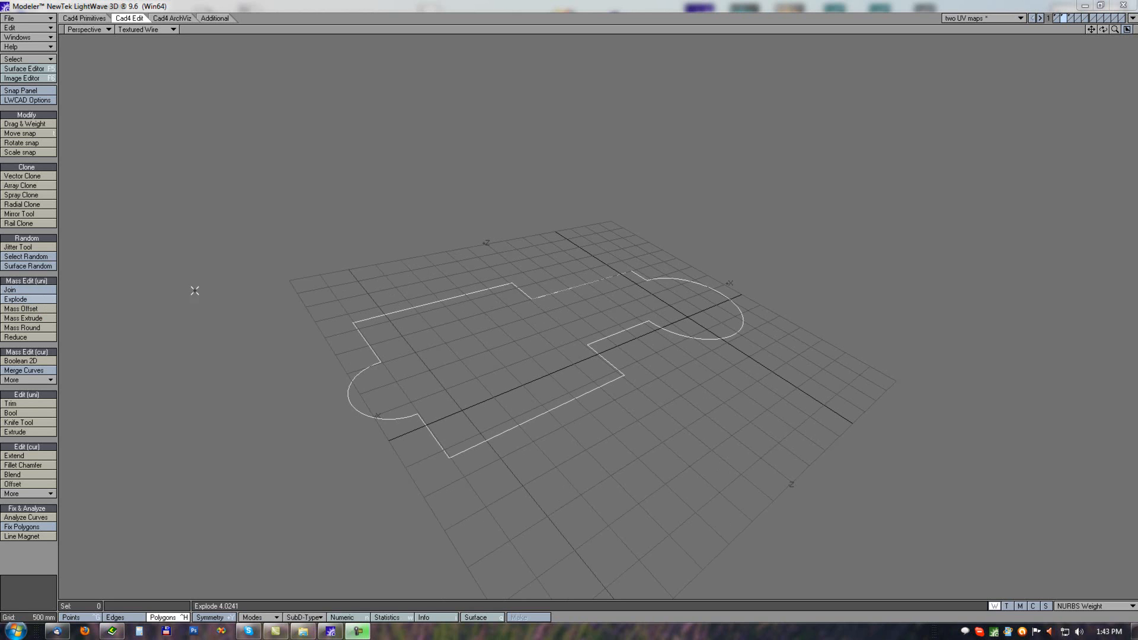
Explode the closed outline curve into separate segments and select one of them as a check
scroll(586, 308, "up", 2)
left_click_drag(656, 273, 617, 277, "alt")
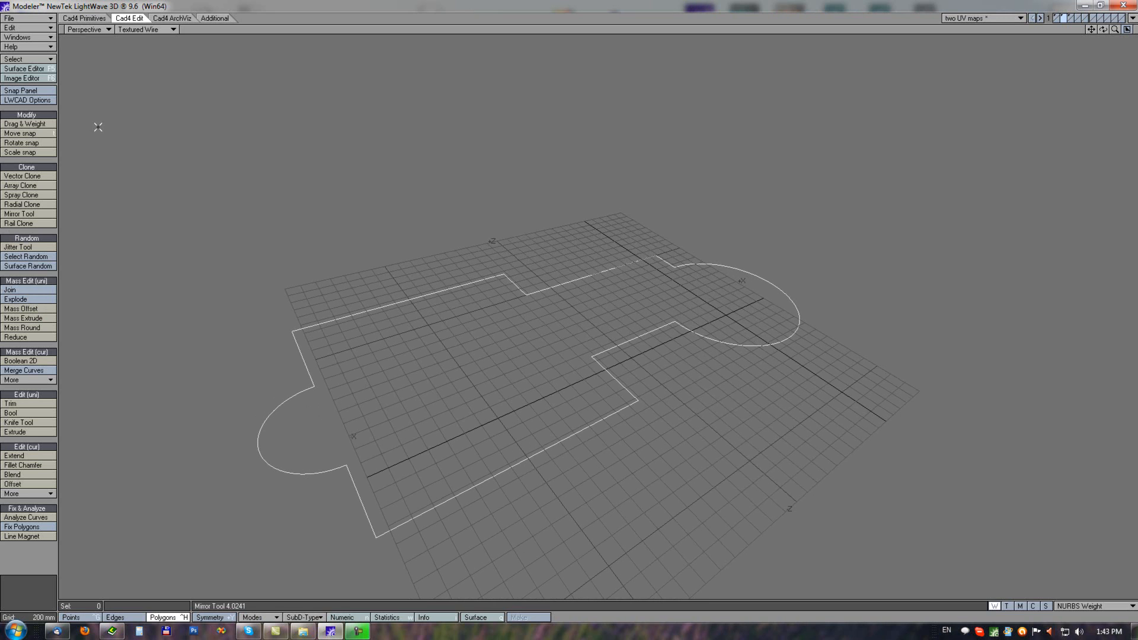
left_click(430, 298)
left_click(797, 311)
left_click(14, 300)
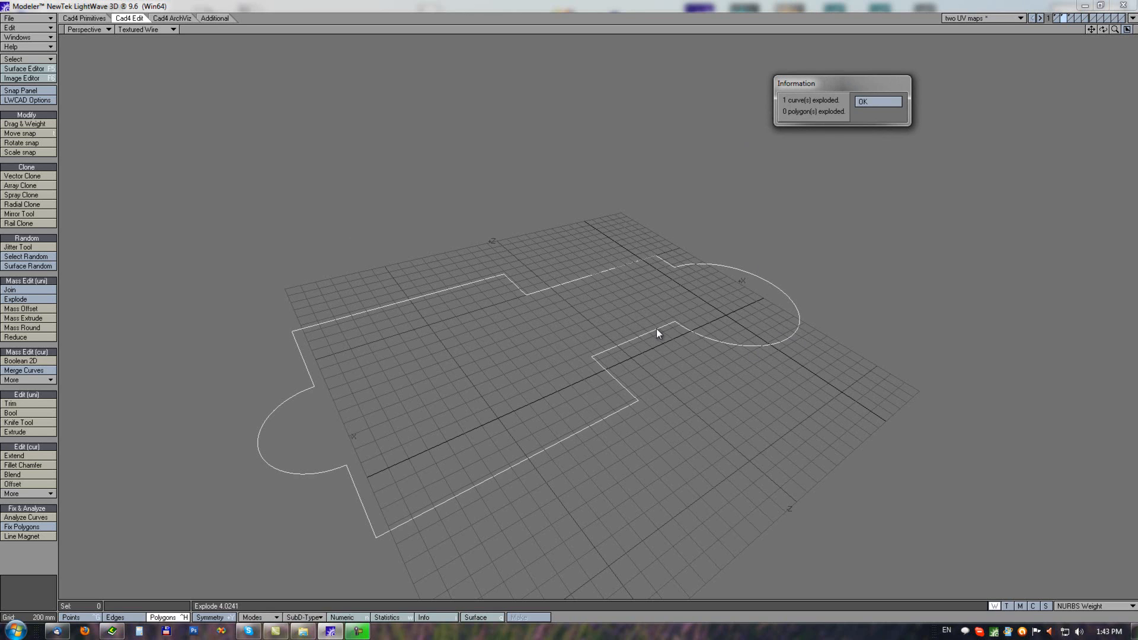
left_click(869, 102)
left_click(616, 342)
left_click(619, 339)
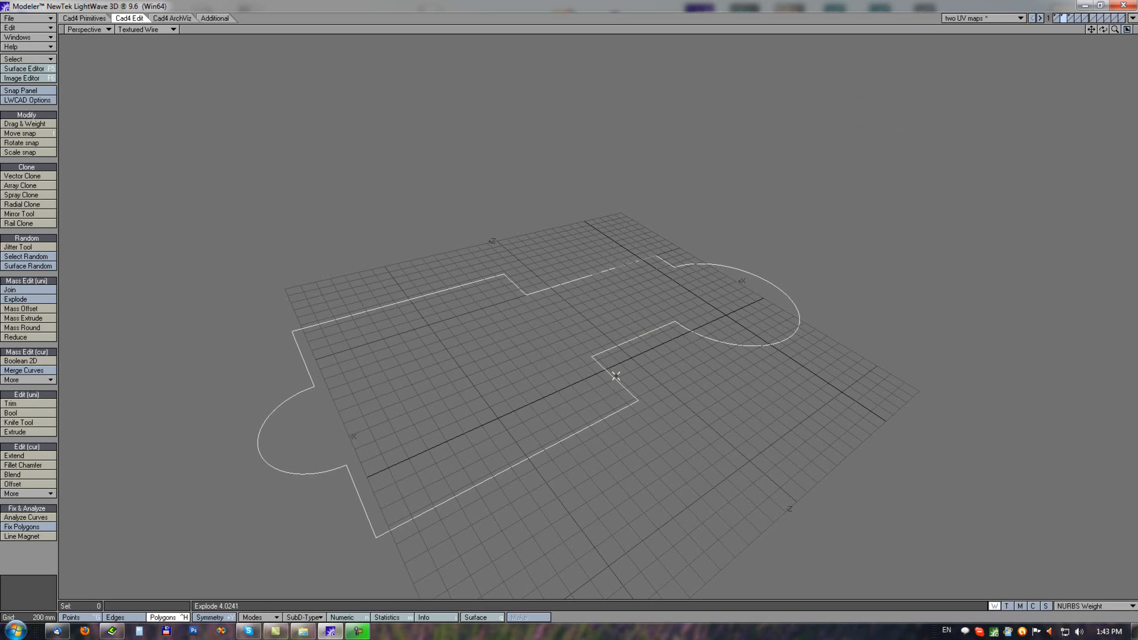
Join all the exploded segments back into one curve and select it as a check
left_click(13, 291)
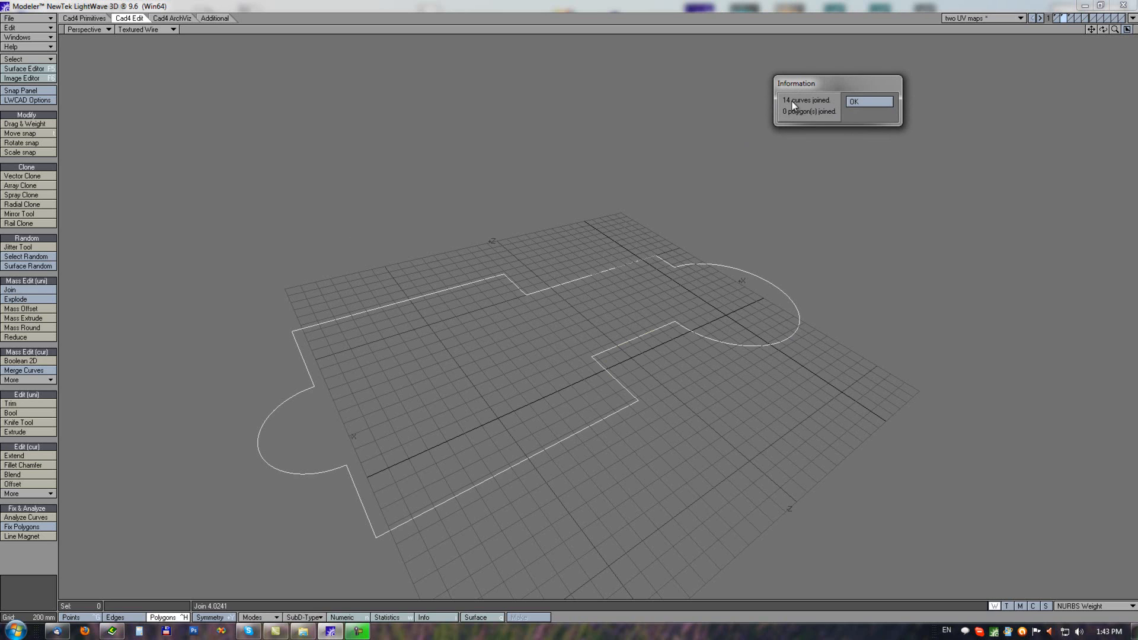
left_click(853, 99)
left_click(585, 282)
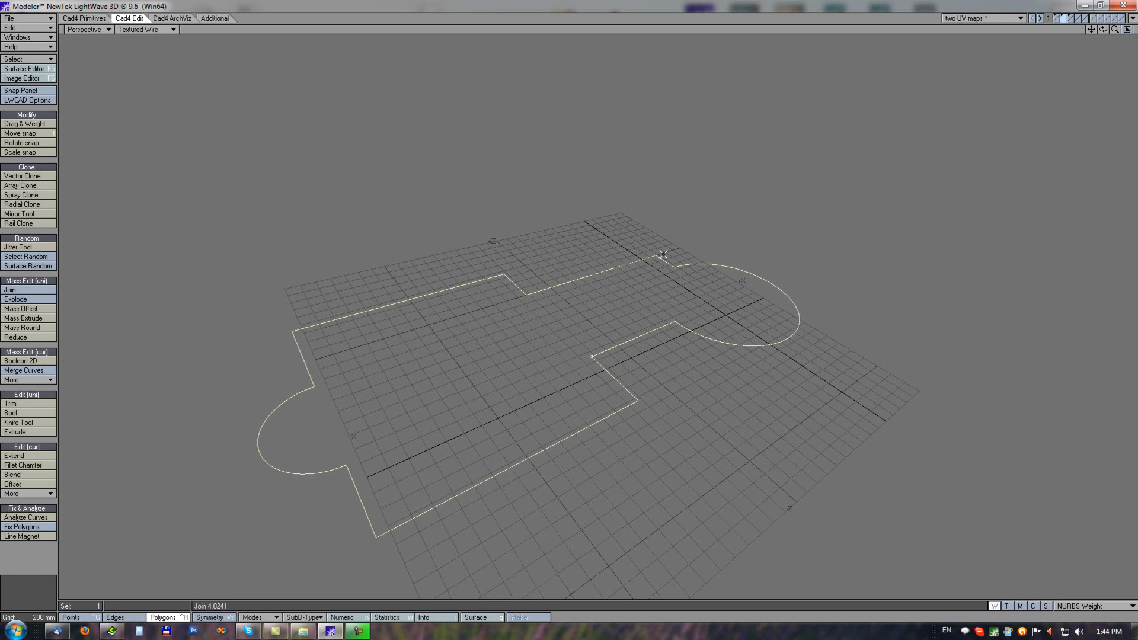
left_click(699, 318)
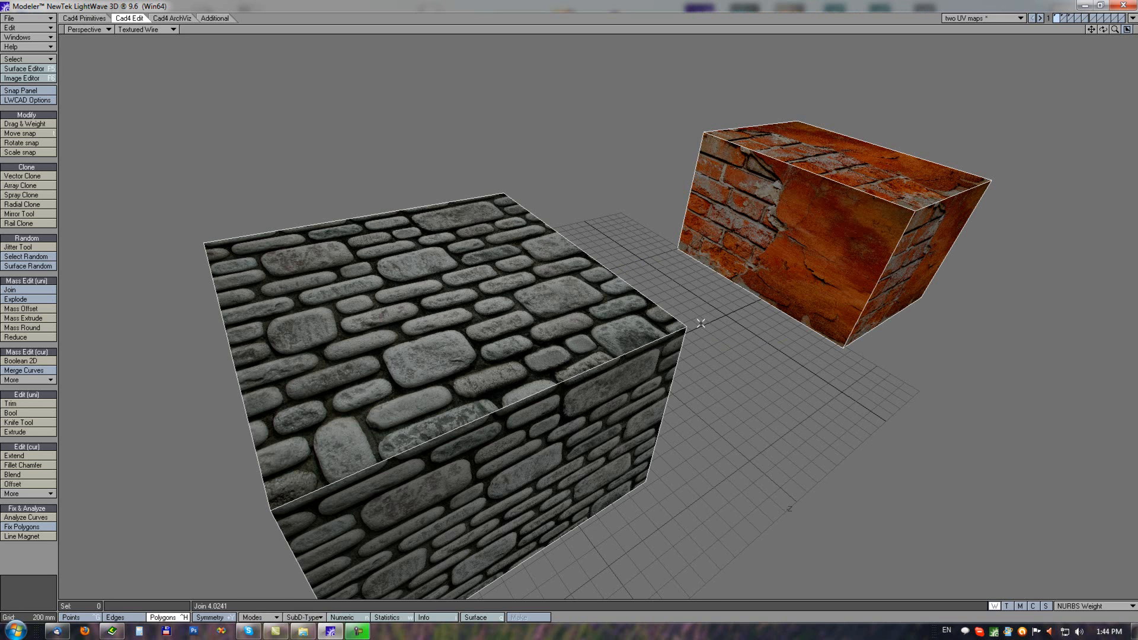
Try to move the top faces of the stone and brick boxes together, and clear the selection
left_click_drag(700, 320, 661, 393, "alt")
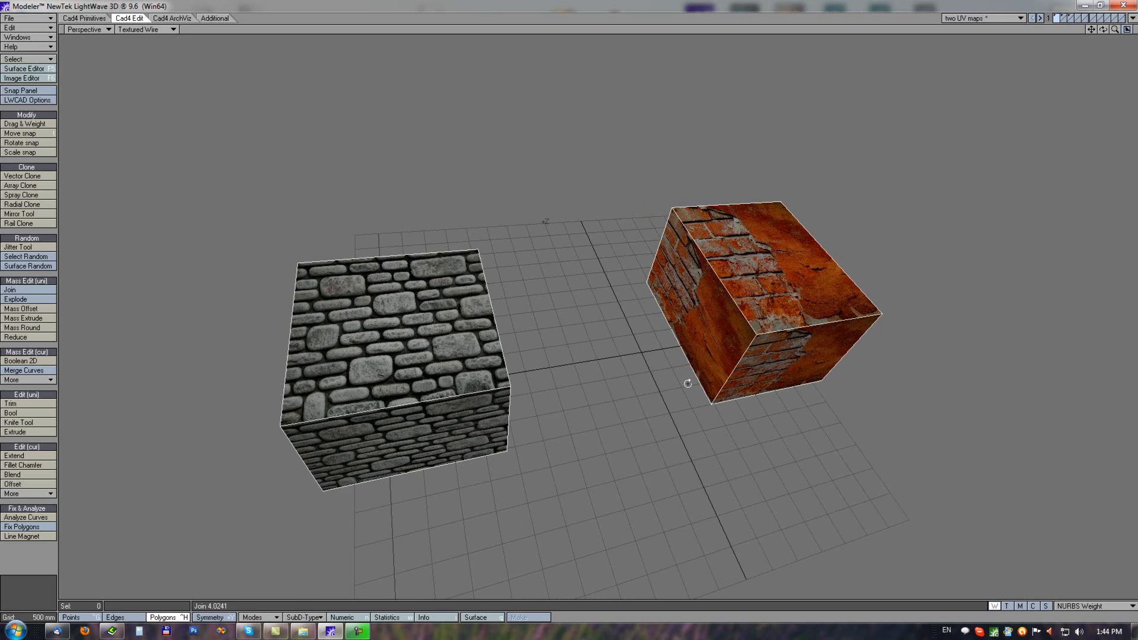
left_click(389, 319)
left_click(771, 265)
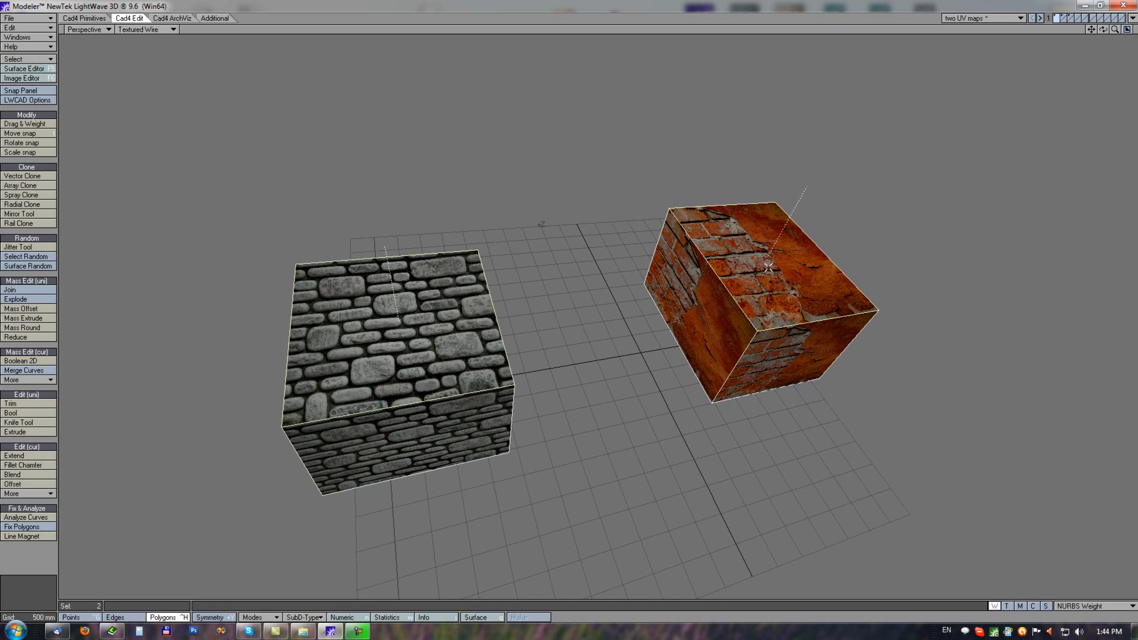
key("t")
left_click_drag(425, 311, 487, 284)
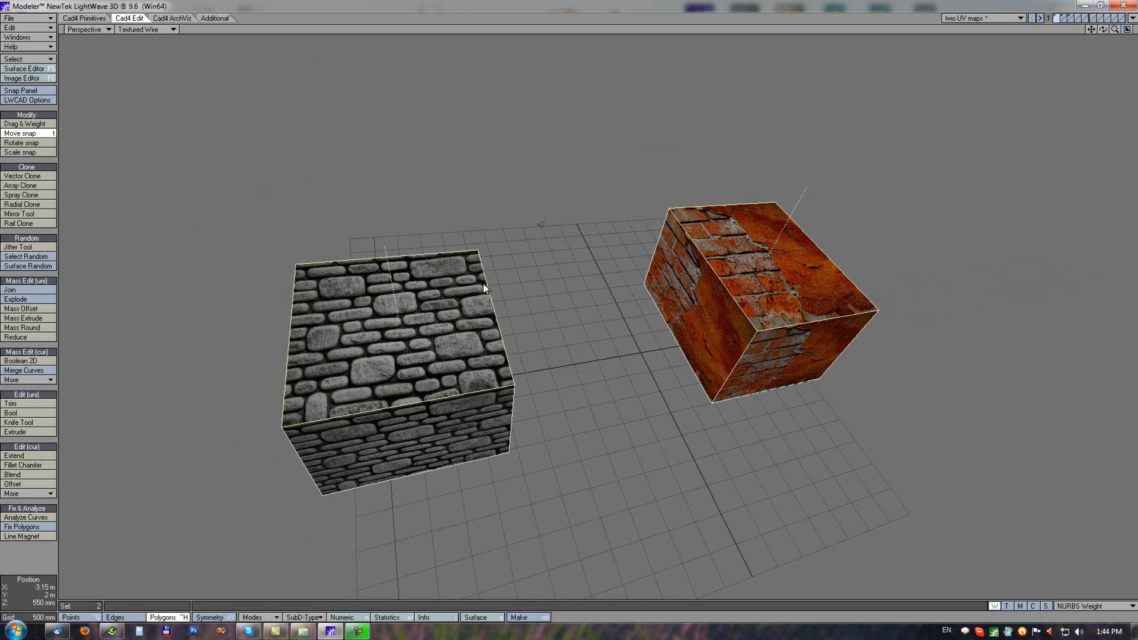
key("space")
left_click(381, 308)
left_click(773, 251)
Explode both textured boxes into separate polygons
left_click_drag(703, 392, 739, 356, "alt")
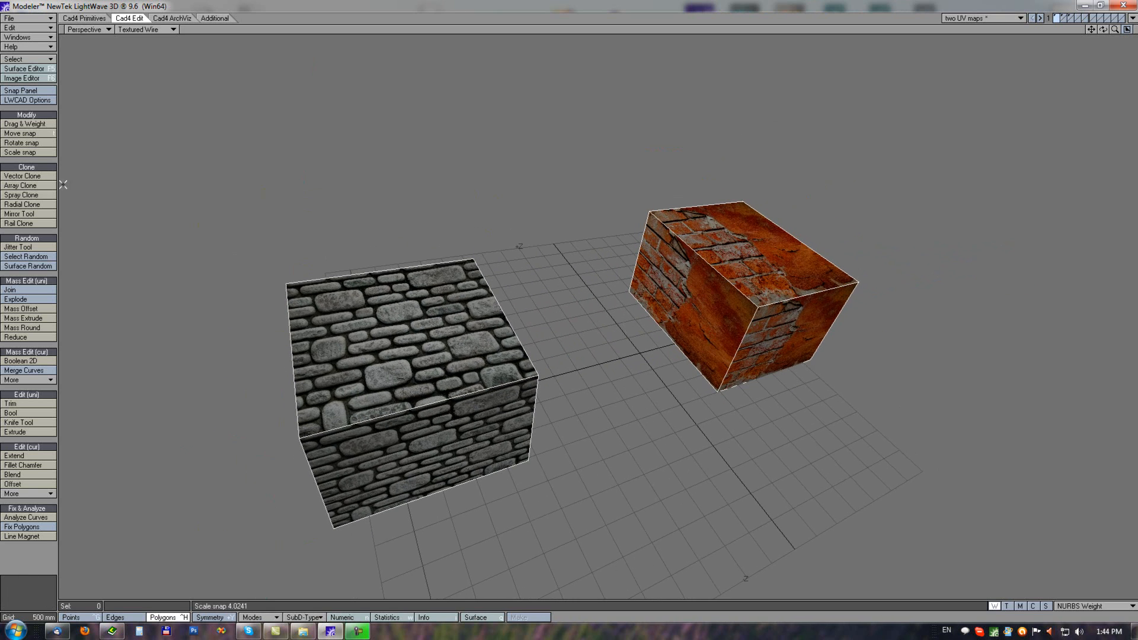
left_click(29, 300)
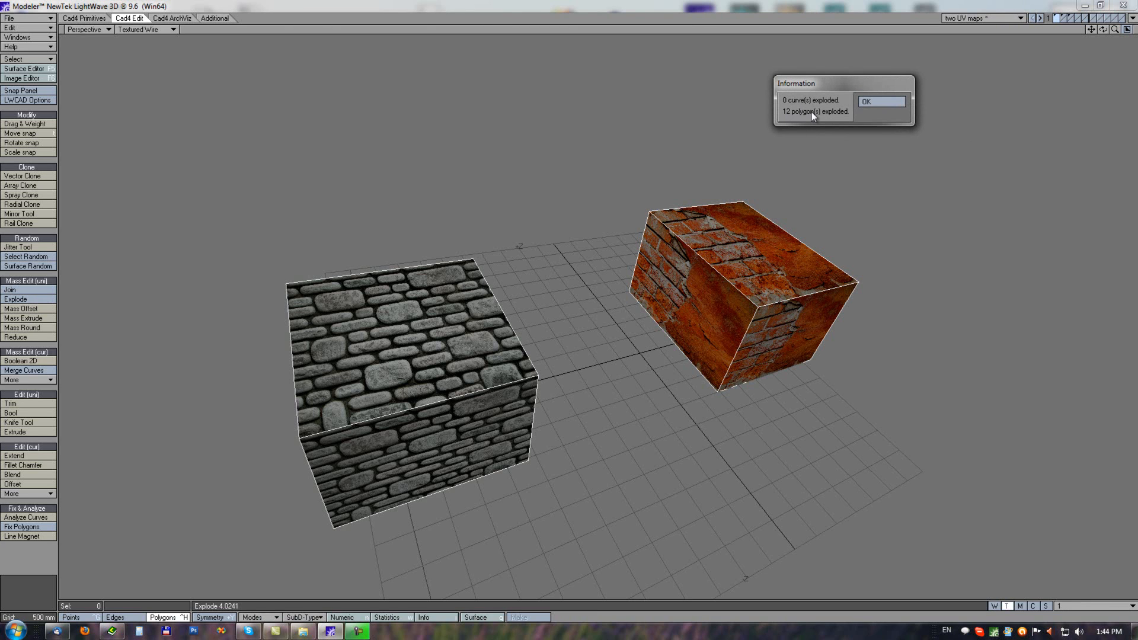
left_click(870, 103)
Try to move the detached top faces of both exploded boxes, undo the move and deselect them
left_click(409, 341)
left_click(782, 277)
key("t")
left_click_drag(363, 354, 429, 286)
key("ctrl+z")
key("space")
left_click(421, 310)
left_click(719, 246)
Join all the exploded polygons of the two boxes
left_click_drag(738, 346, 697, 356, "alt")
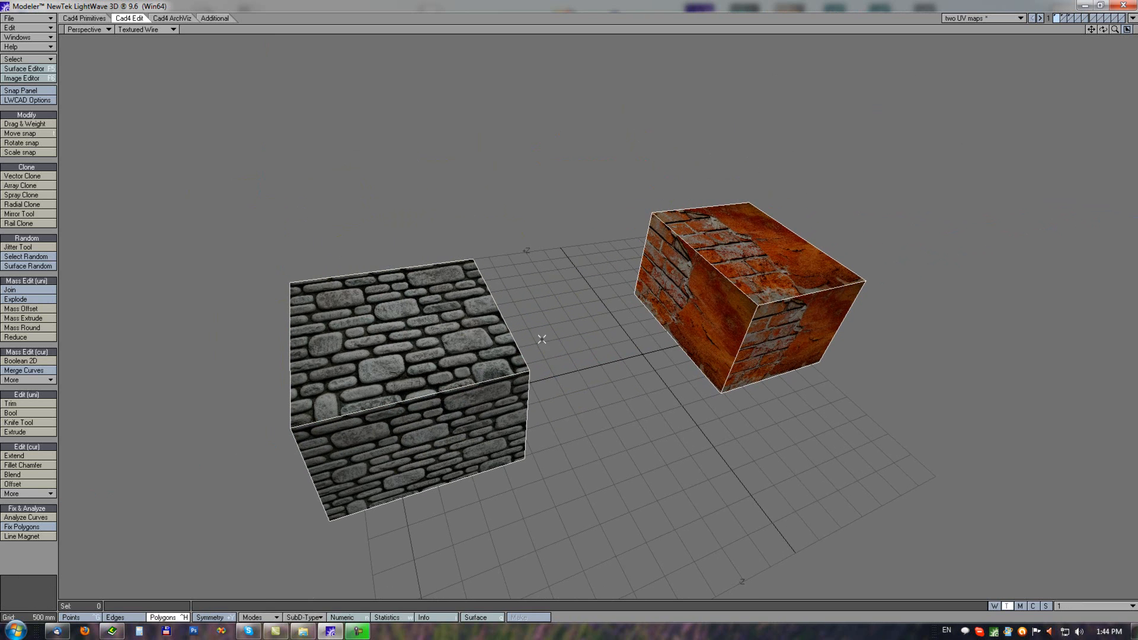
left_click(21, 290)
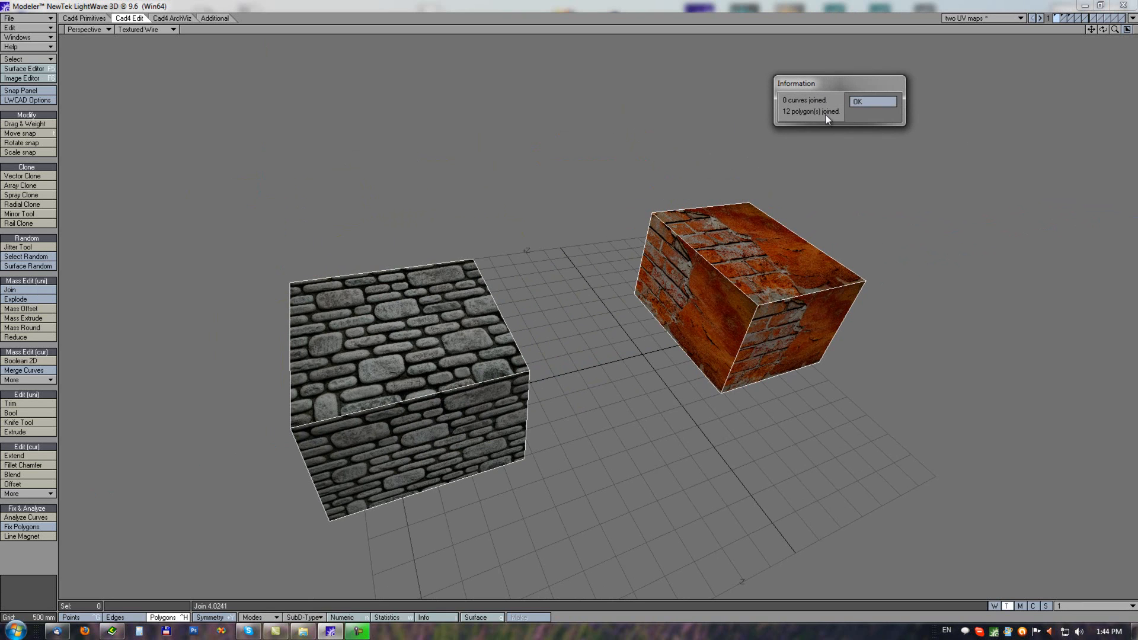
left_click(868, 101)
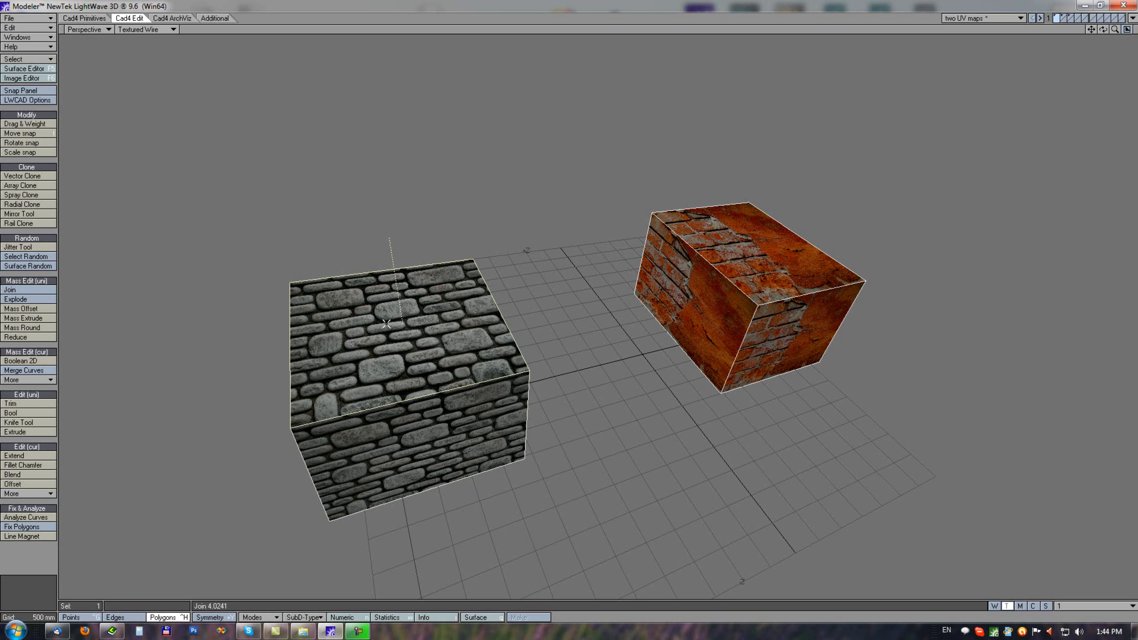
Try to move the top faces of the rejoined boxes, undo the move and deselect them
left_click(750, 252)
key("t")
mouse_move(411, 338)
left_mouse_down()
mouse_move(531, 243)
mouse_move(248, 461)
mouse_move(562, 396)
mouse_move(407, 338)
left_mouse_up()
key("ctrl+z")
left_click(380, 320)
left_click(796, 288)
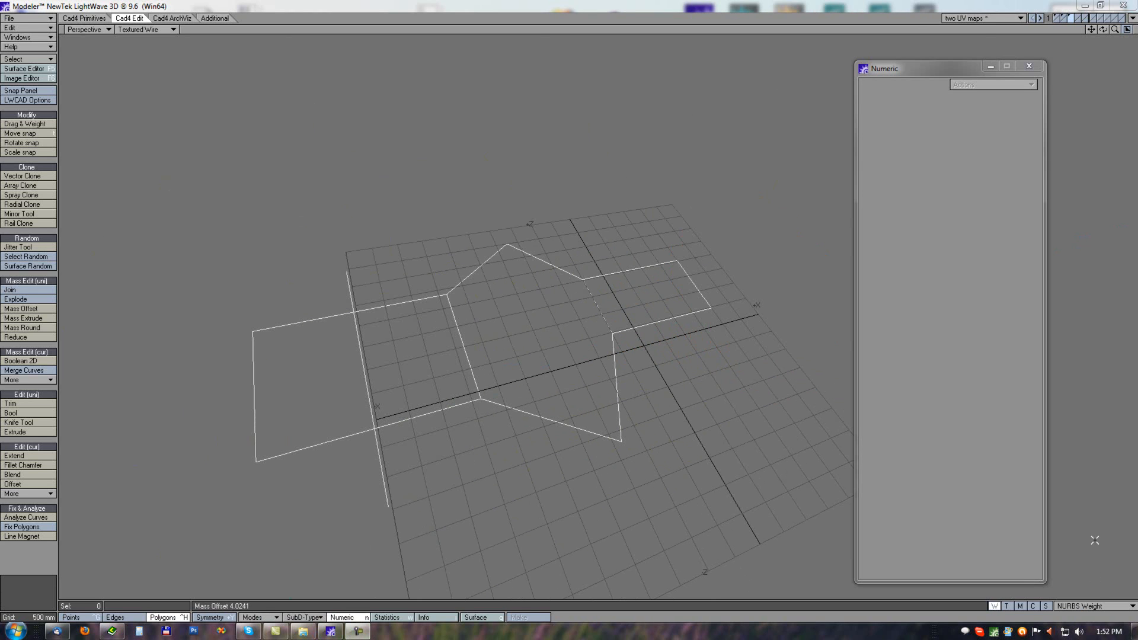
Try a double-sided Mass Offset of -350 mm on all the curves together, and reset it
left_click(33, 308)
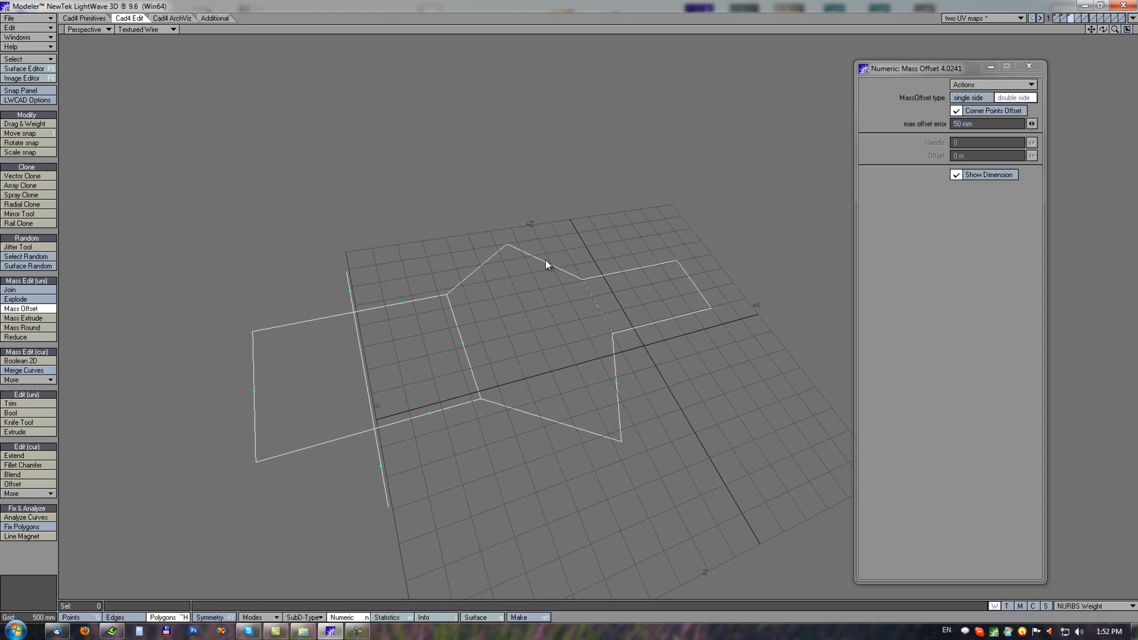
left_click(720, 361)
left_click_drag(713, 361, 660, 366)
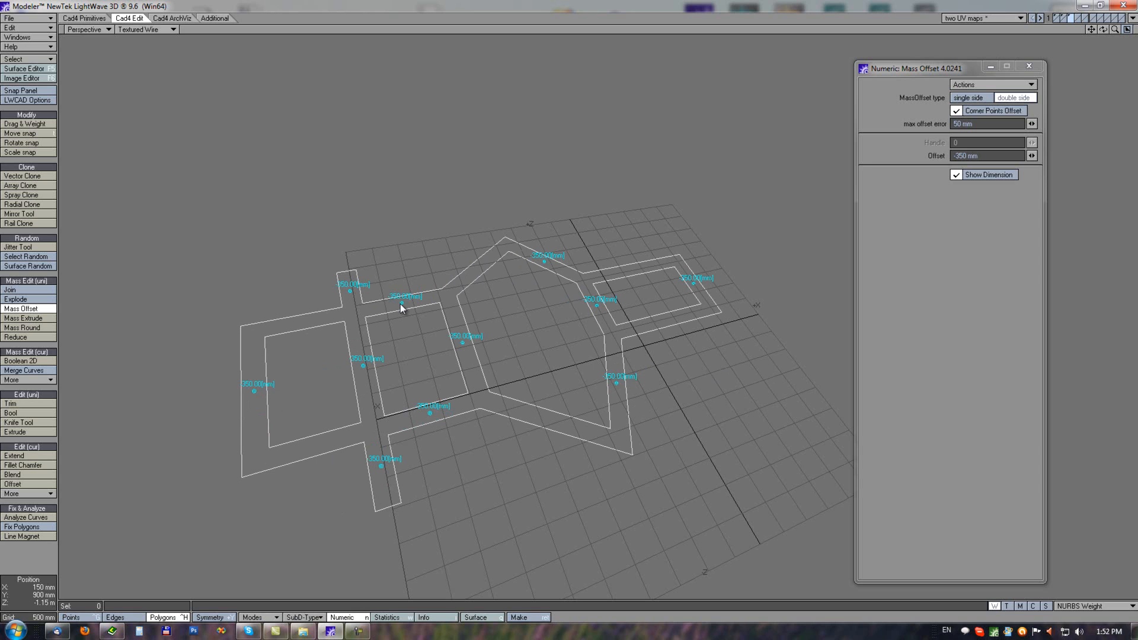
left_click(31, 588)
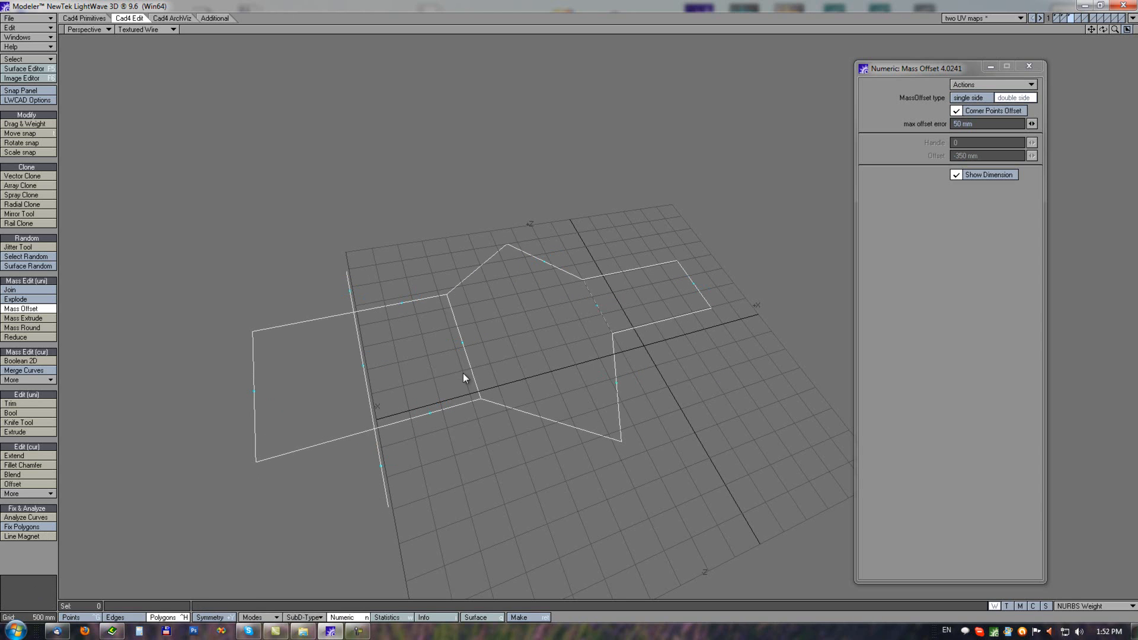
Try a Mass Offset of -250 mm on only the large four-sided curve by its own handles
left_click_drag(464, 346, 462, 343)
left_click(401, 303)
left_click(428, 412)
mouse_move(417, 337)
left_mouse_down()
mouse_move(392, 344)
mouse_move(403, 343)
left_mouse_up()
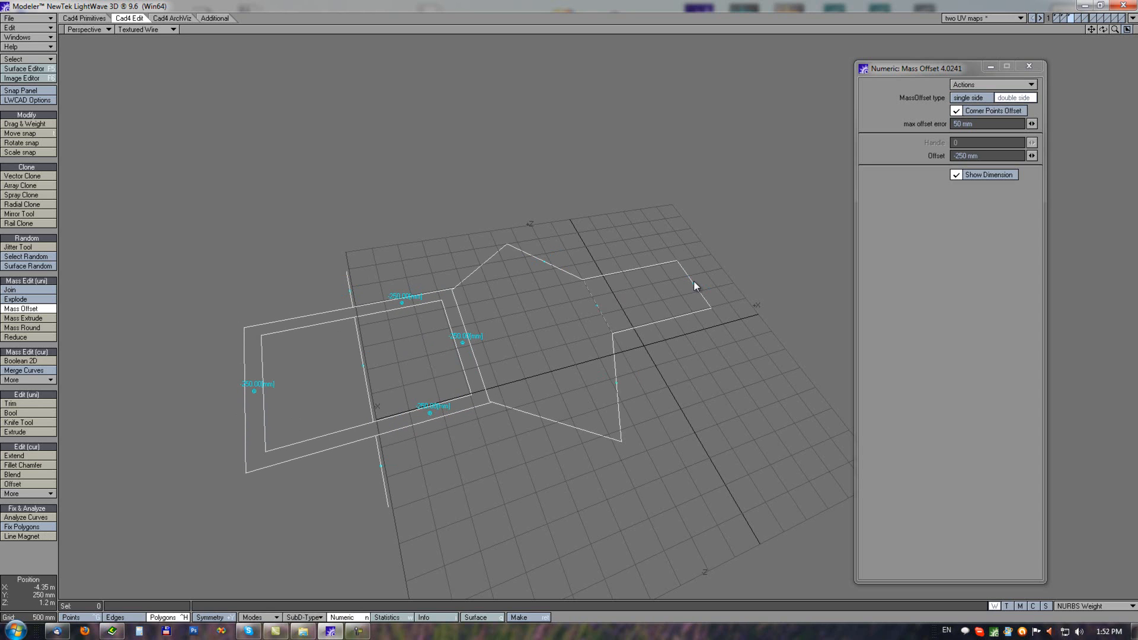
Try individual offsets on the remaining outlines, including -350 mm, widen all the offsets together, and reset them
left_click_drag(694, 282, 586, 342)
left_click_drag(545, 261, 521, 272)
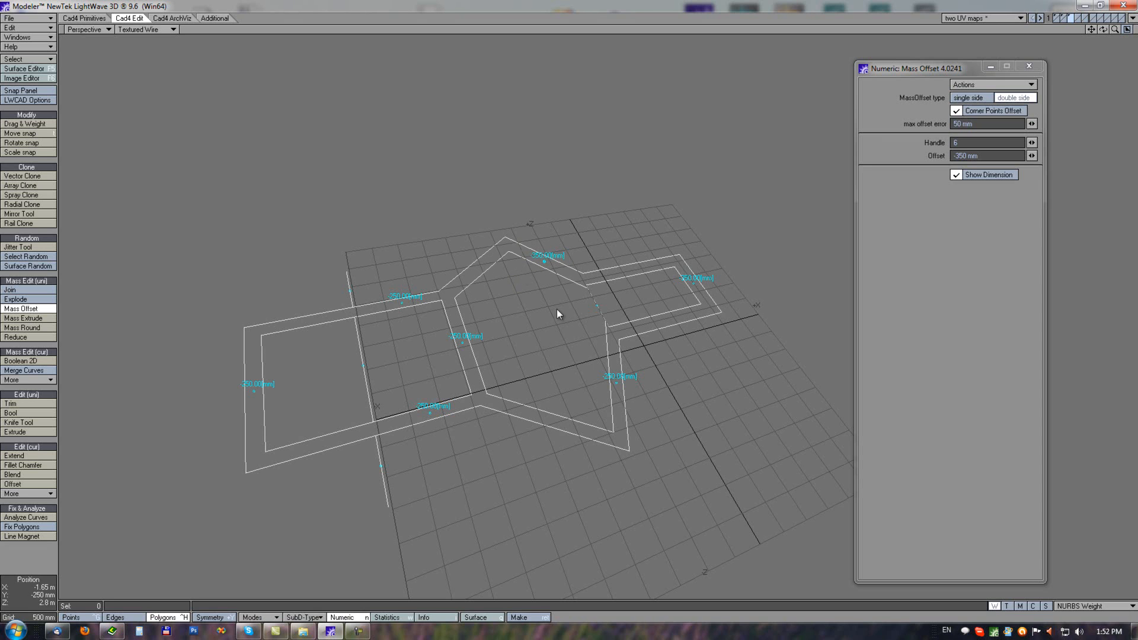
left_click_drag(566, 323, 556, 328)
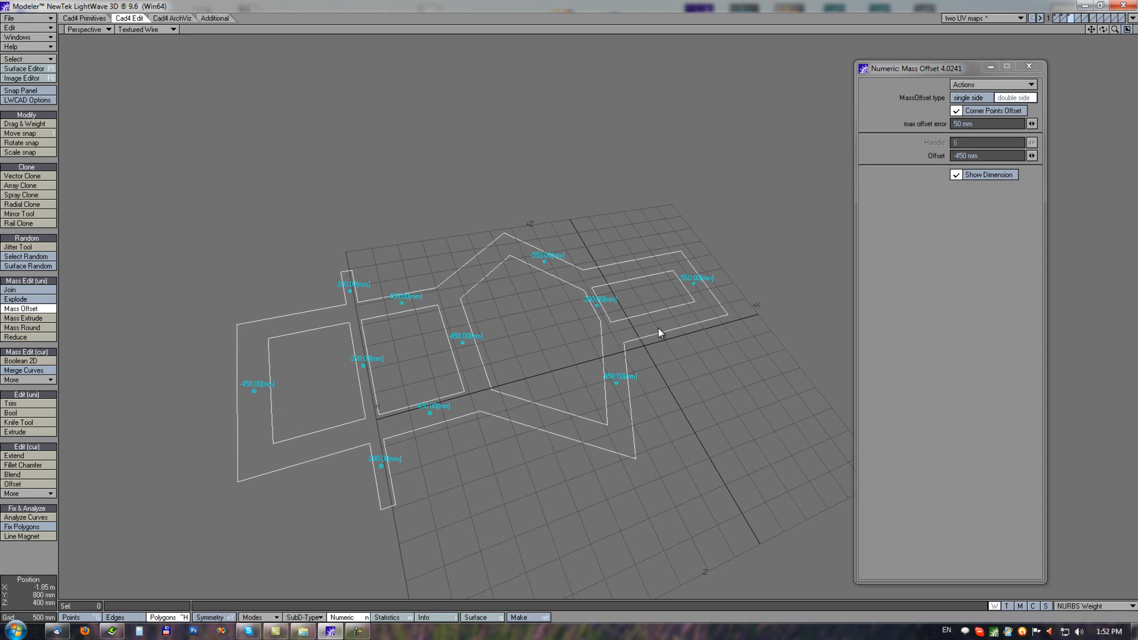
left_click(21, 590)
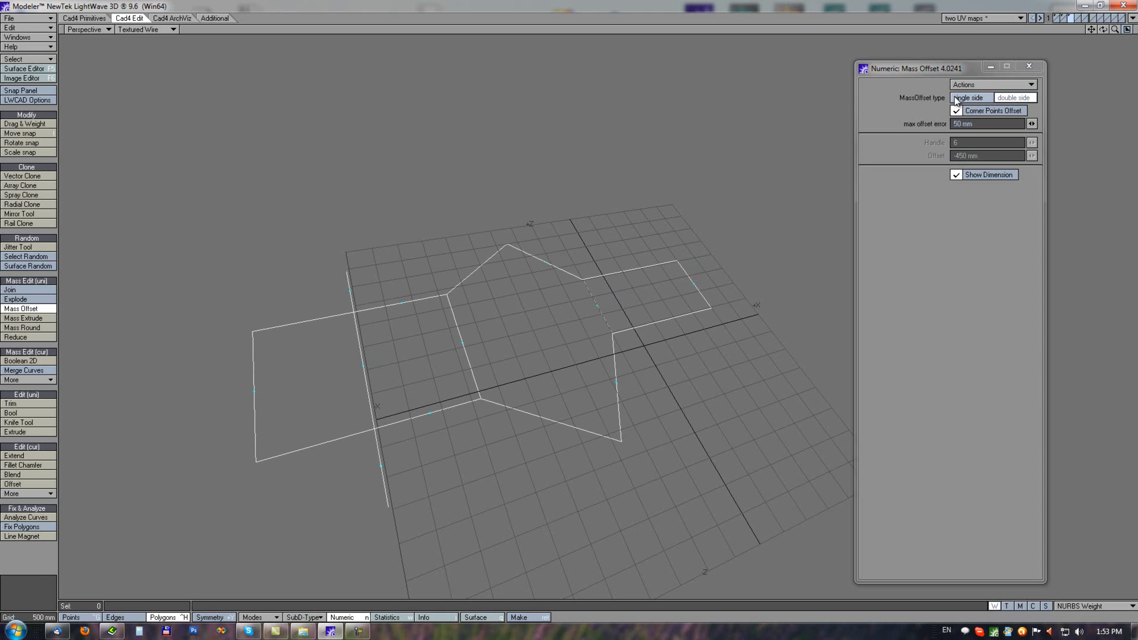
Try a -400 mm Mass Offset on the small end outline, comparing the single side and double side types
left_click(1002, 98)
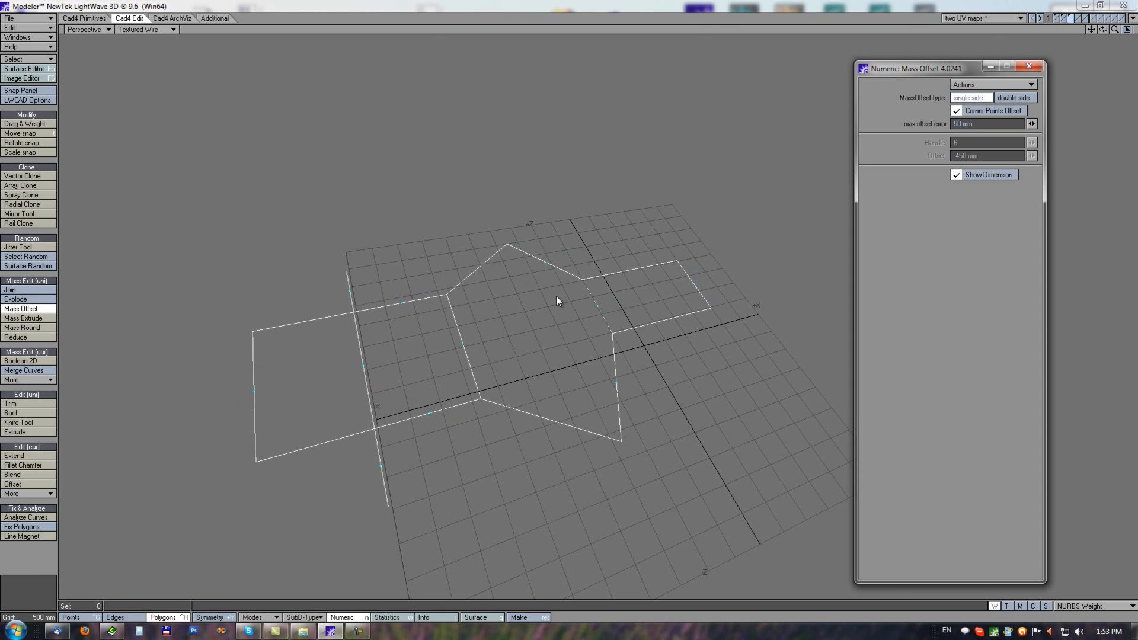
mouse_move(692, 285)
left_mouse_down()
mouse_move(663, 287)
mouse_move(728, 284)
mouse_move(658, 295)
mouse_move(737, 275)
mouse_move(689, 283)
left_mouse_up()
left_click(1022, 101)
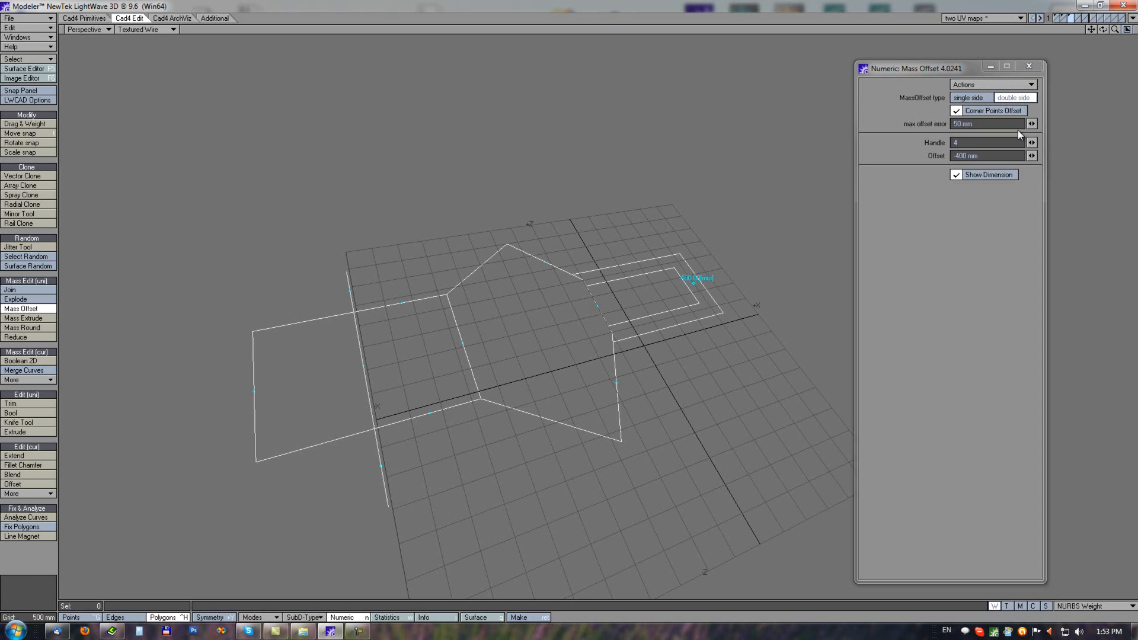
Try choosing handle 2 and adjusting its offset numerically, offset all curves together, and reset the Mass Offset
left_click_drag(1034, 145, 1031, 145)
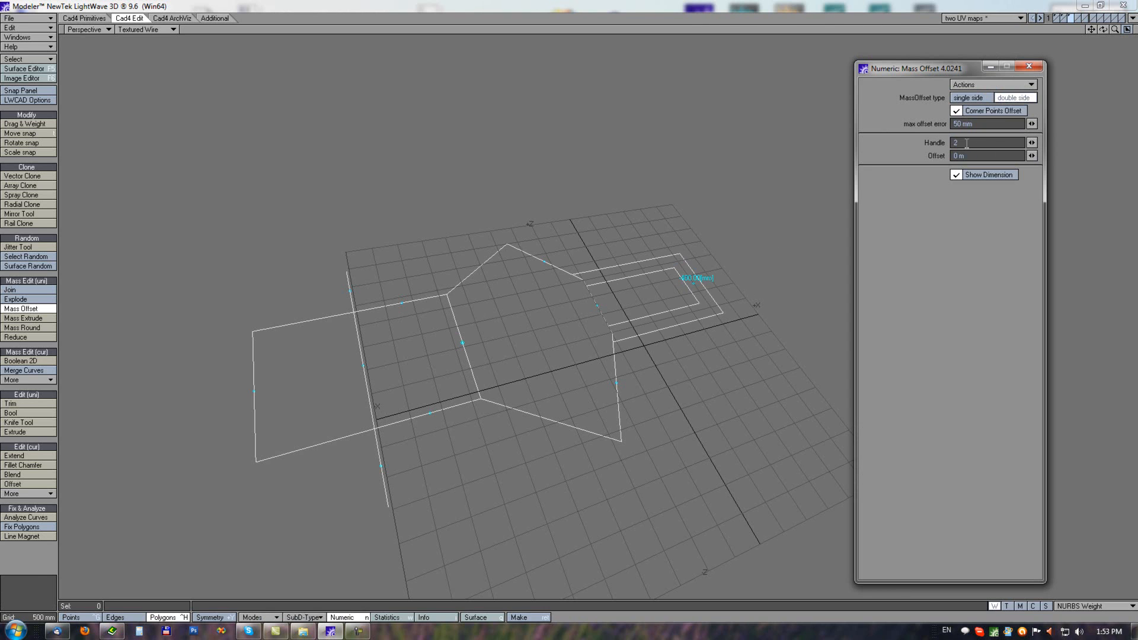
left_click_drag(1031, 155, 1032, 155)
mouse_move(115, 259)
left_mouse_down()
mouse_move(122, 290)
mouse_move(117, 255)
mouse_move(95, 248)
mouse_move(101, 259)
mouse_move(46, 174)
mouse_move(3, 151)
mouse_move(15, 113)
mouse_move(143, 249)
mouse_move(28, 255)
mouse_move(102, 262)
left_mouse_up()
left_click(29, 599)
Select the top and front faces of the stone box, try a single-side Mass Offset of -350 mm on them, and cancel it
mouse_move(1136, 638)
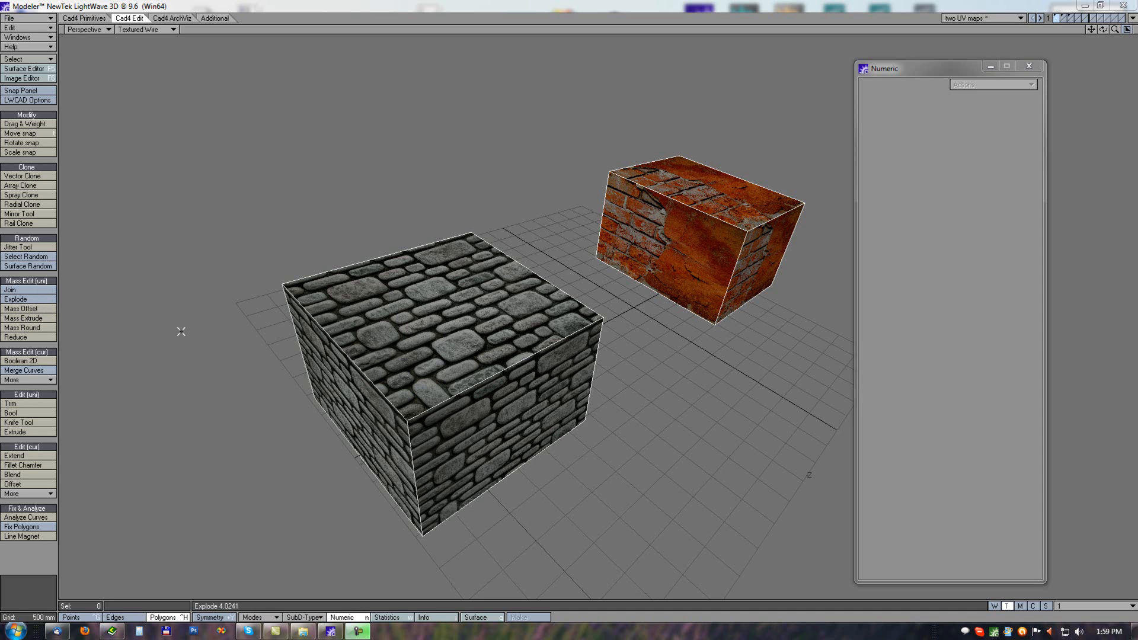
left_click_drag(680, 441, 765, 324, "alt")
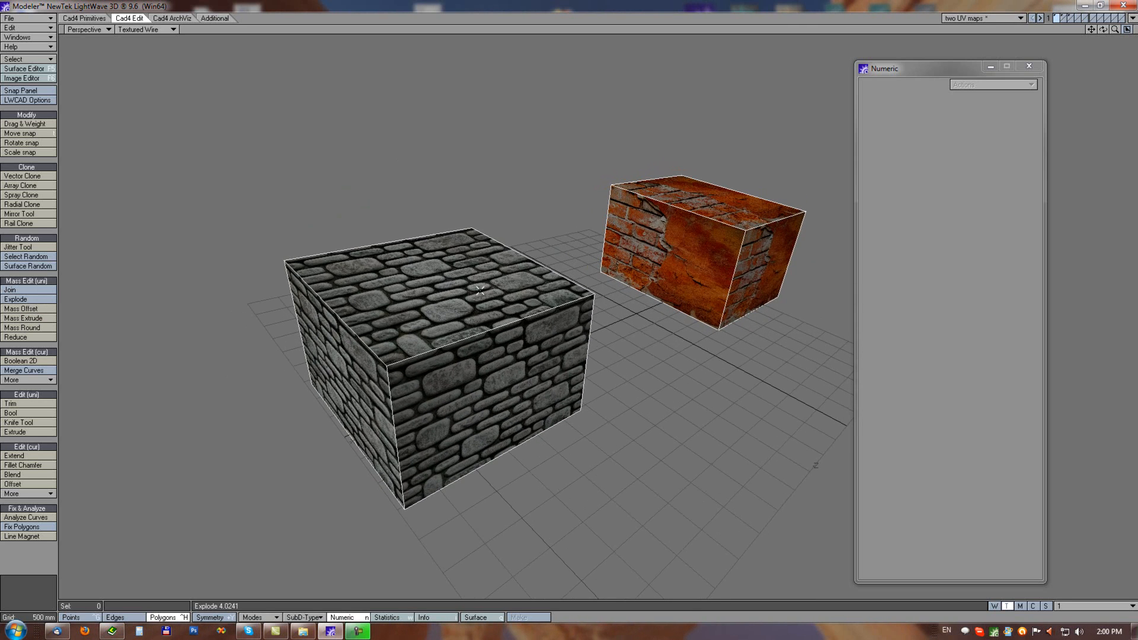
left_click(436, 288)
left_click(481, 381)
left_click(8, 309)
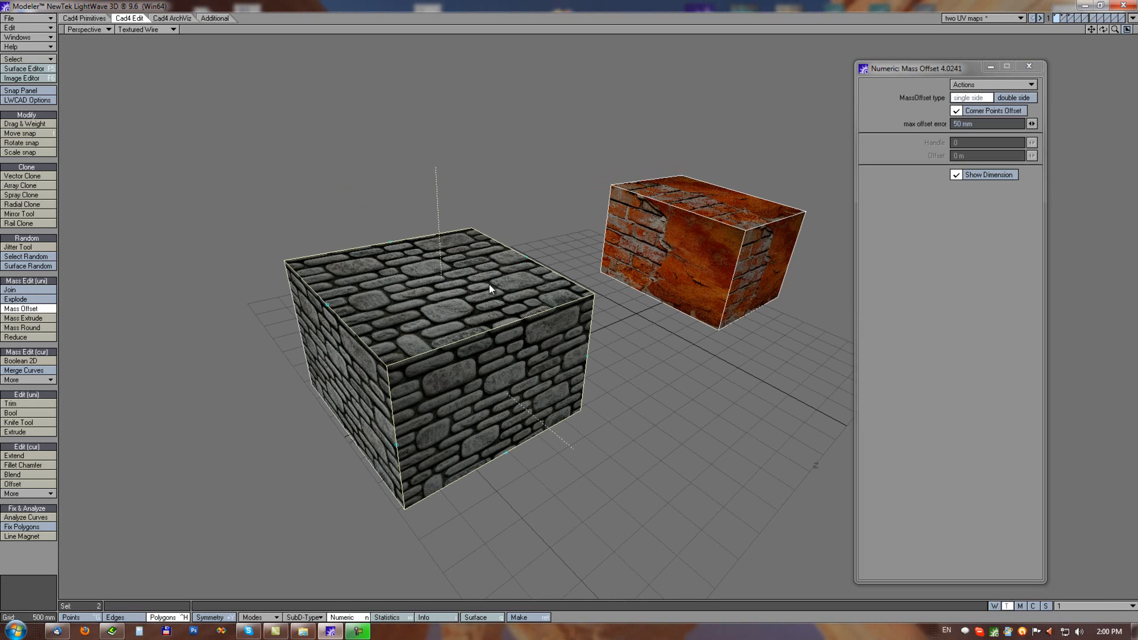
left_click_drag(504, 301, 521, 168, "alt")
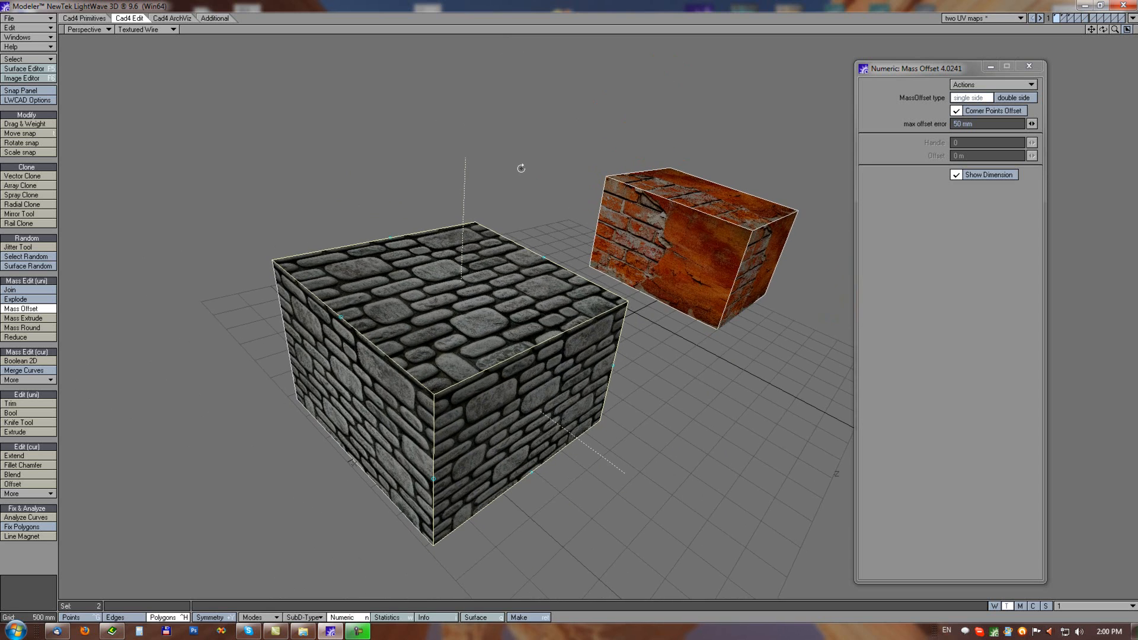
left_click_drag(606, 386, 573, 395, "alt")
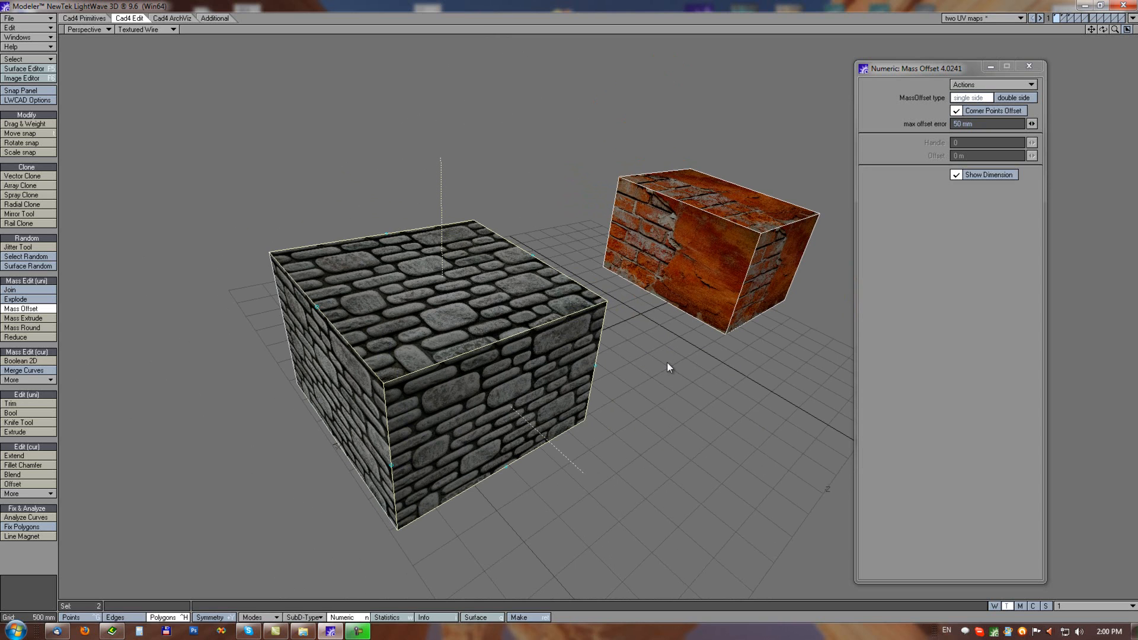
left_click_drag(664, 363, 641, 369)
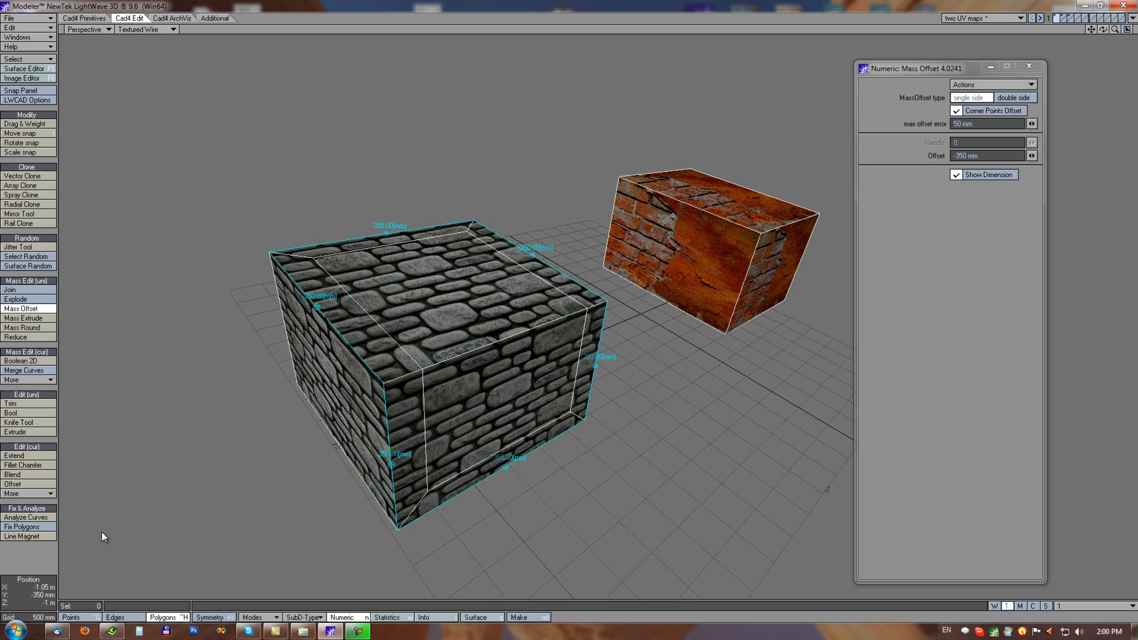
key("space")
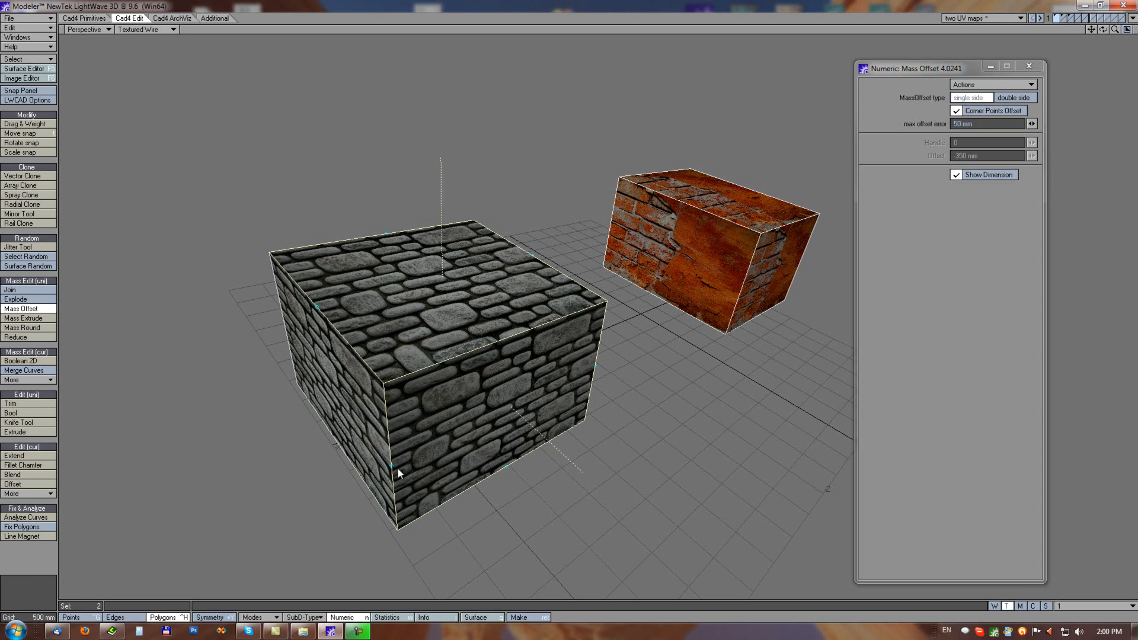
Try a single-side Mass Offset of -500 mm on the two selected stone faces, and reset it
left_click(606, 406)
left_click_drag(607, 407, 569, 373, "alt")
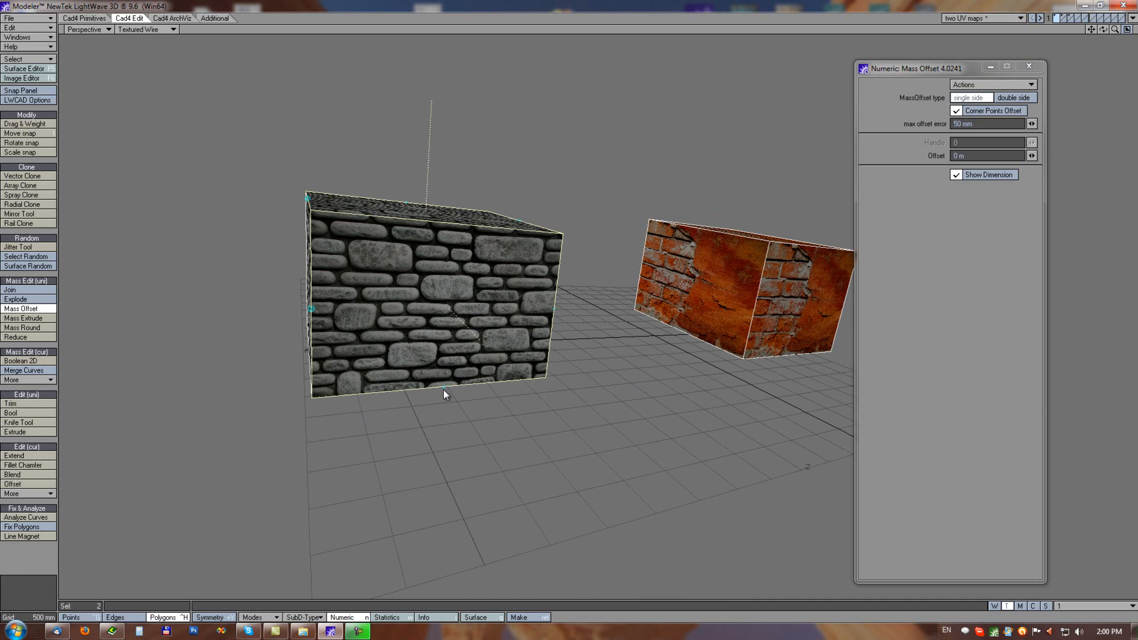
left_click_drag(484, 257, 548, 341, "alt")
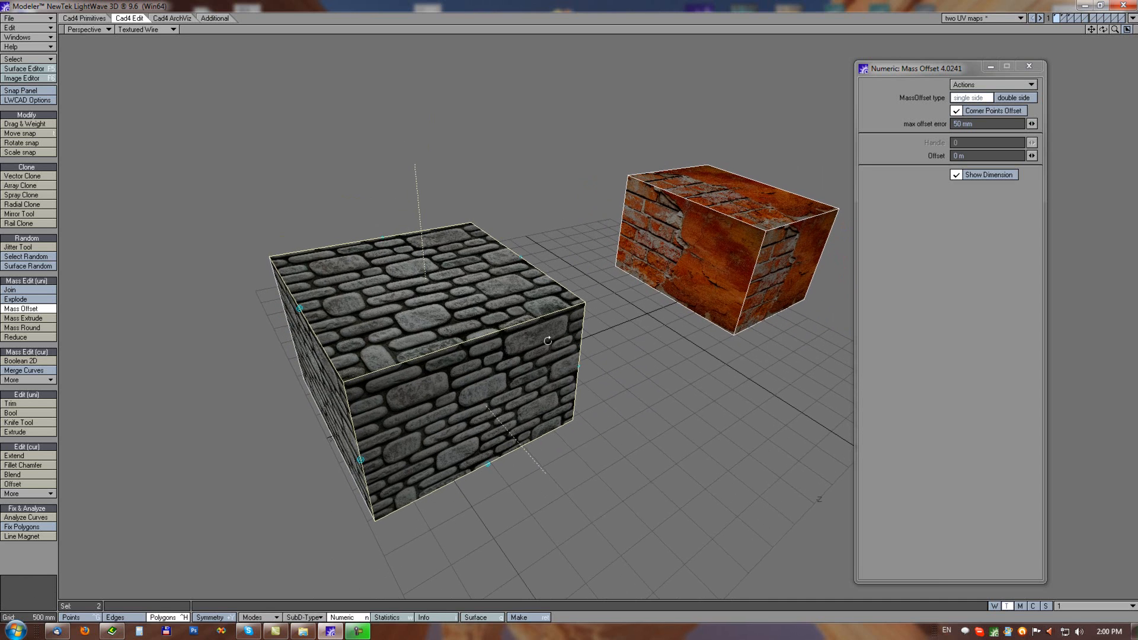
left_click_drag(475, 302, 540, 381)
left_click(46, 586)
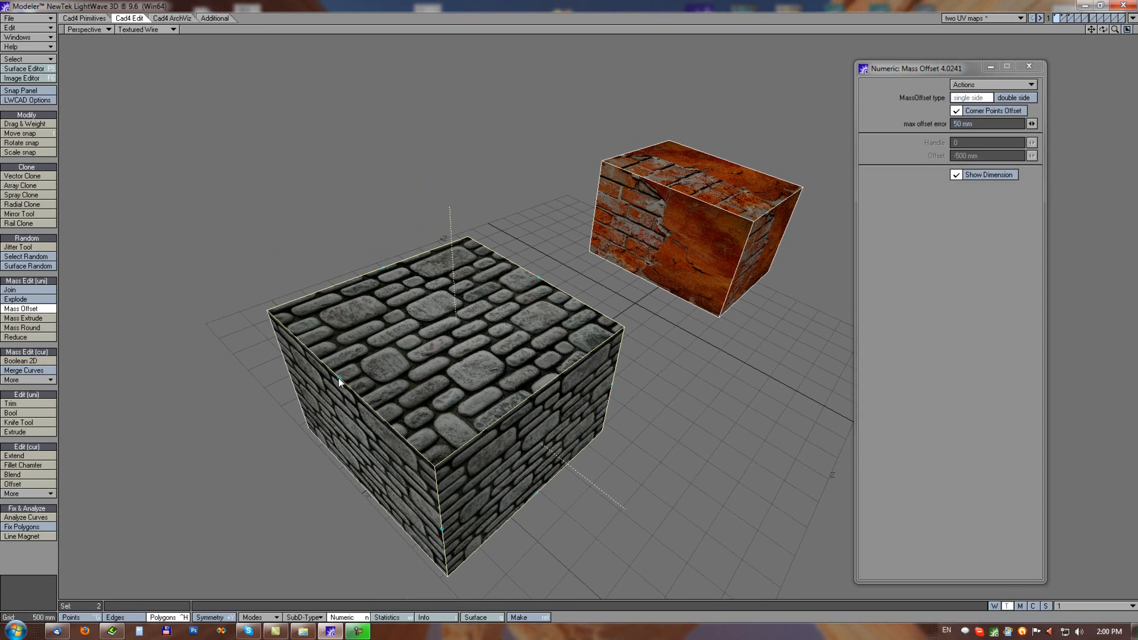
Try a single-side Mass Offset of 800 mm on the two selected stone faces, and reset it
mouse_move(340, 384)
left_mouse_down()
mouse_move(290, 384)
mouse_move(373, 367)
mouse_move(318, 378)
left_mouse_up()
left_click_drag(567, 377, 443, 409, "alt")
left_click_drag(496, 368, 566, 332)
left_click(21, 604)
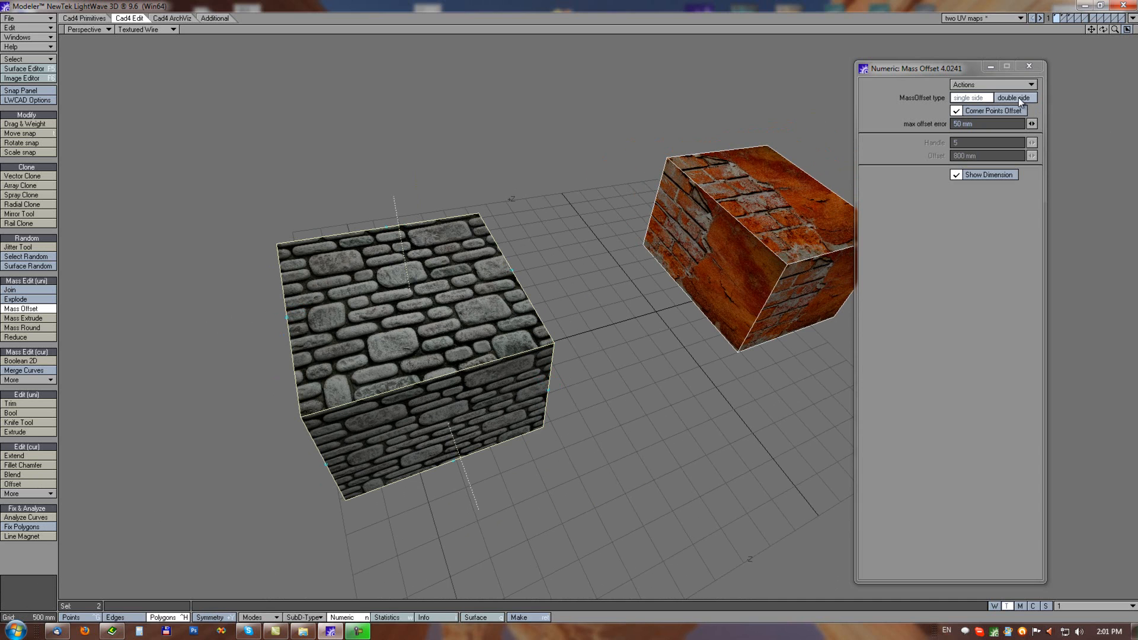
Try a double-side Mass Offset of 250 mm on the top and front faces of the stone box
left_click(528, 318)
left_click_drag(549, 309, 552, 310)
left_click_drag(572, 462, 575, 403, "alt")
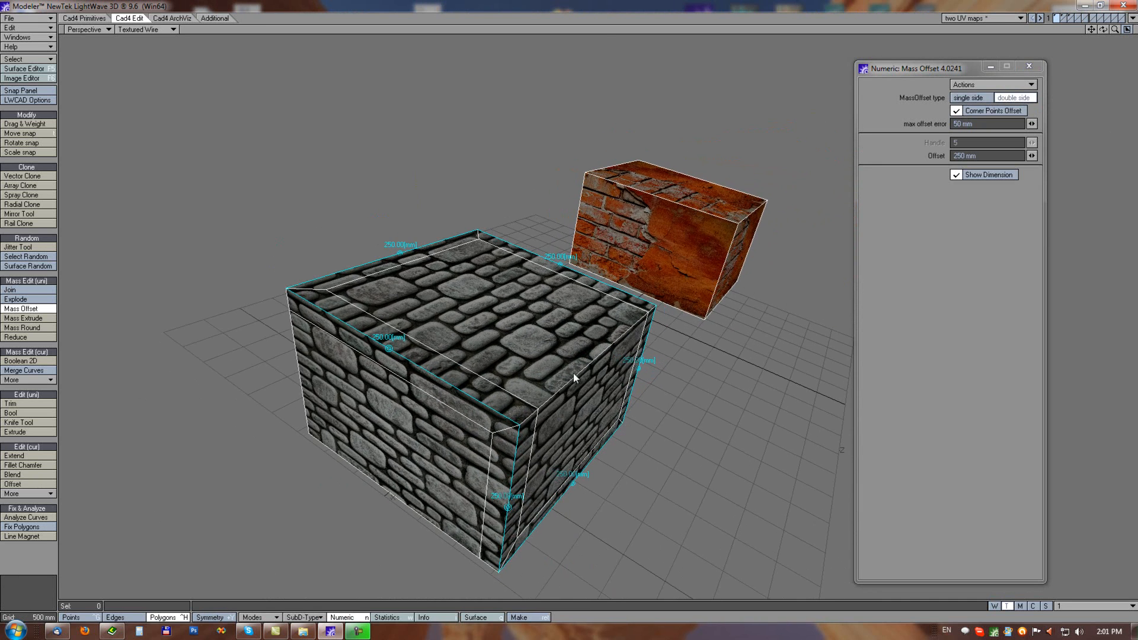
Inset the top and front stone faces with a single-side Mass Offset of -350 mm, toggling the dimension display off and on
left_click_drag(531, 322, 459, 343)
left_click(996, 99)
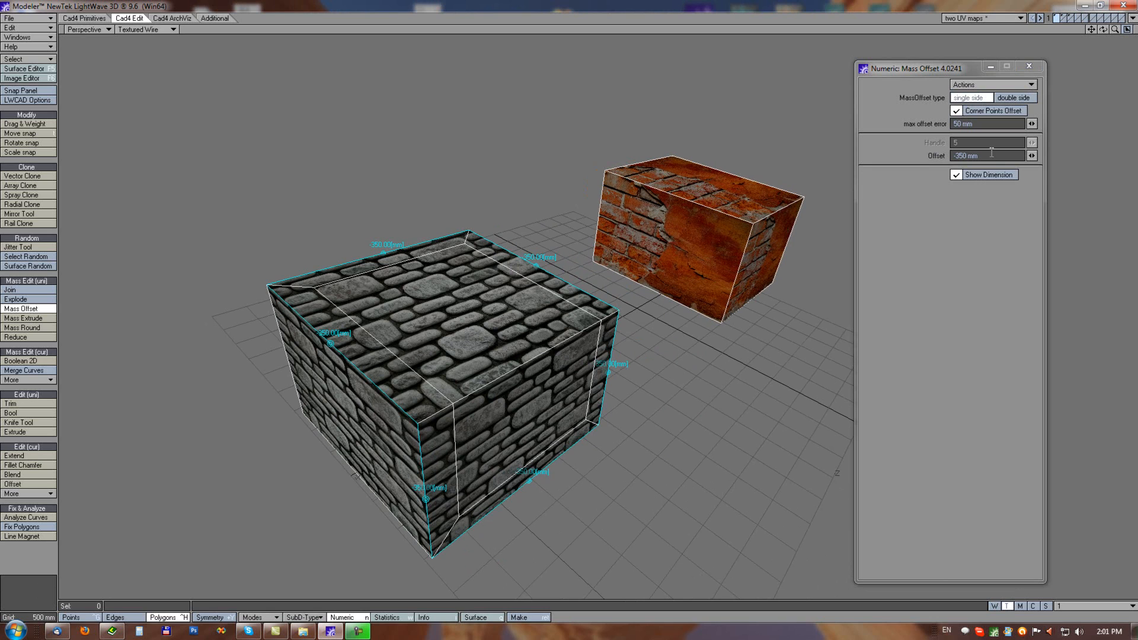
left_click(956, 178)
left_click(956, 176)
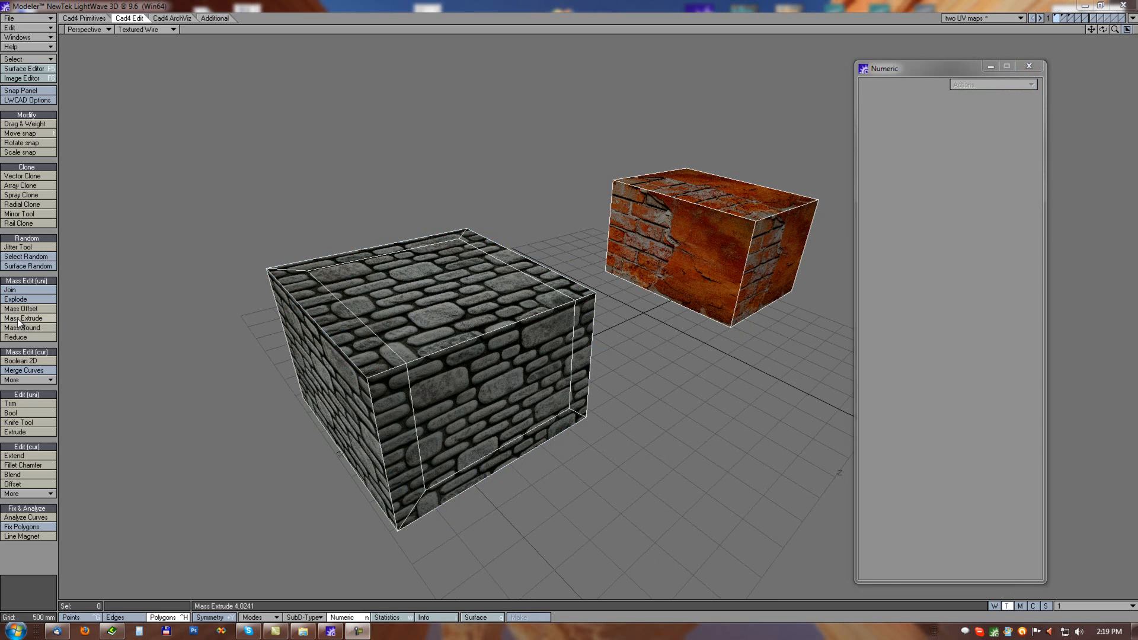
Select the inset top and front faces of the stone box and Mass Extrude them together by 900 mm
left_click_drag(448, 301, 561, 329)
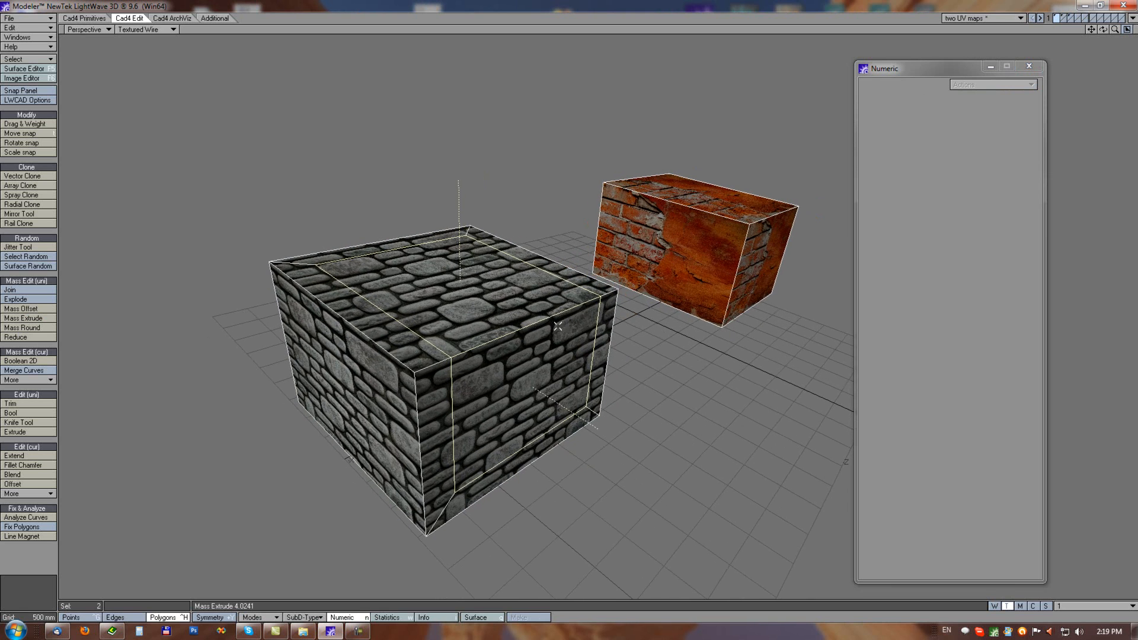
left_click(26, 319)
left_click_drag(512, 311, 577, 328)
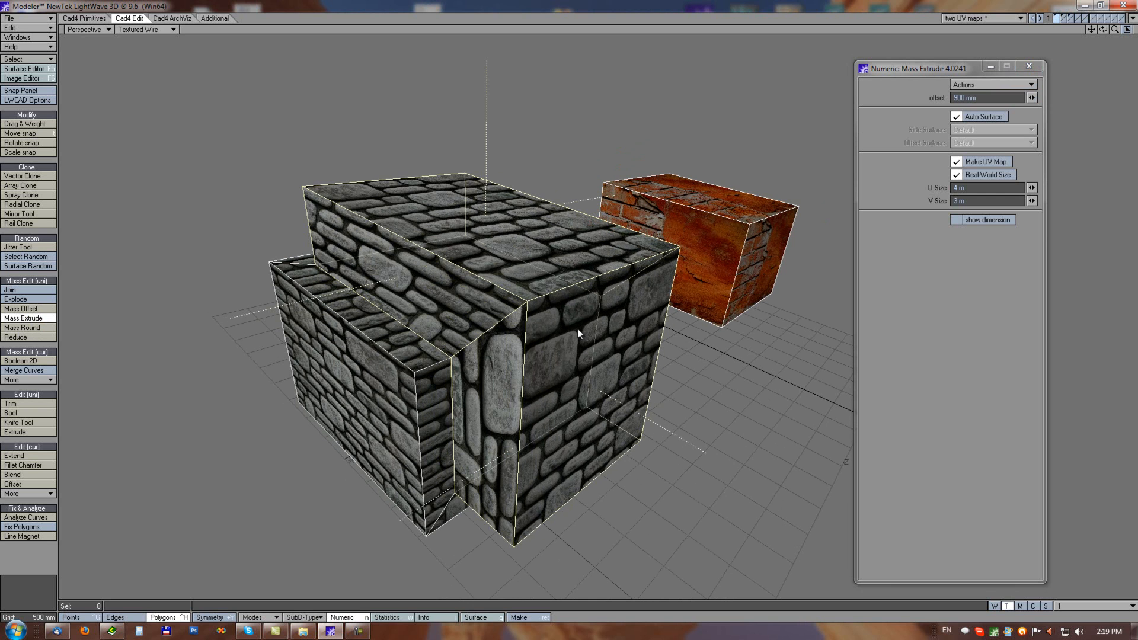
left_click_drag(686, 304, 647, 326, "alt")
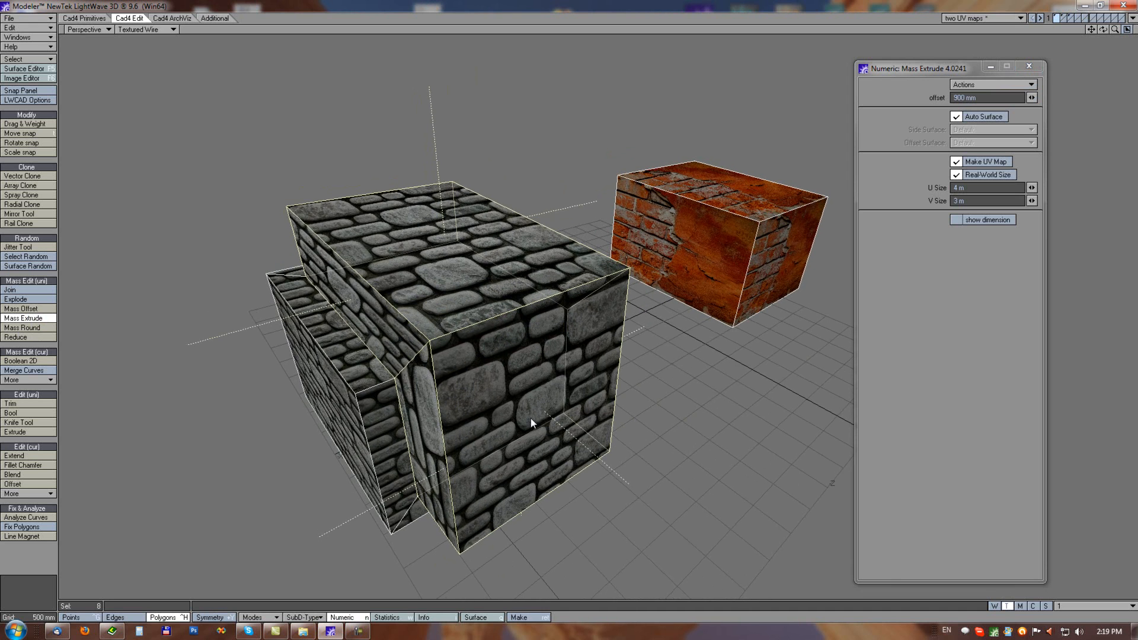
left_click_drag(598, 411, 643, 387, "alt")
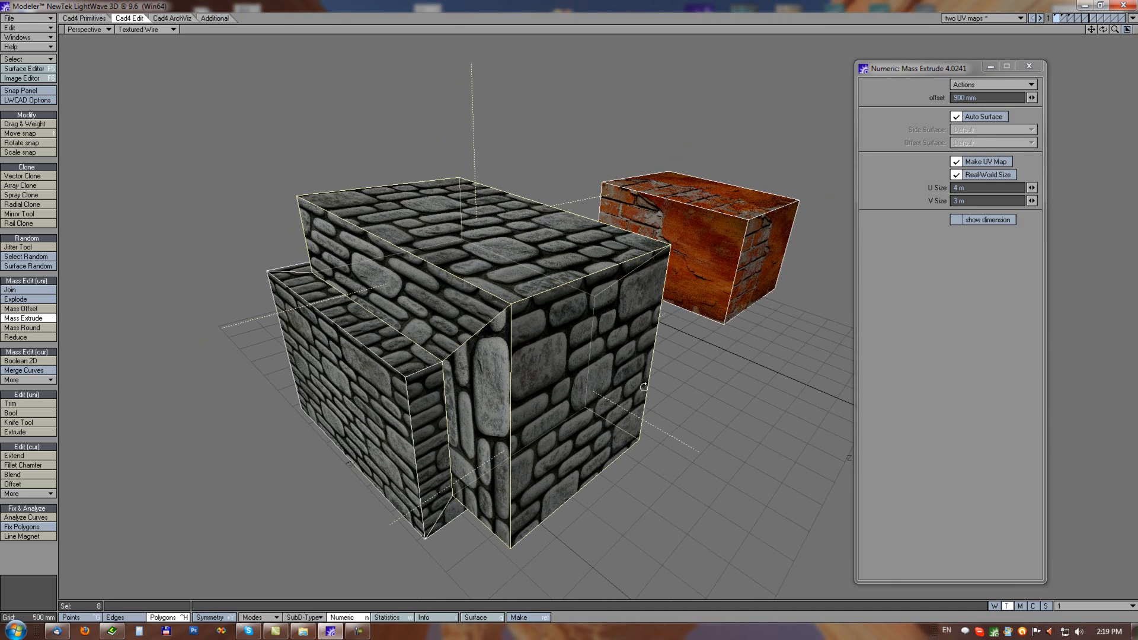
Try turning off Auto Surface and assigning Default2 as the extrusion's side surface, and restore Auto Surface
left_click(955, 116)
left_click(958, 129)
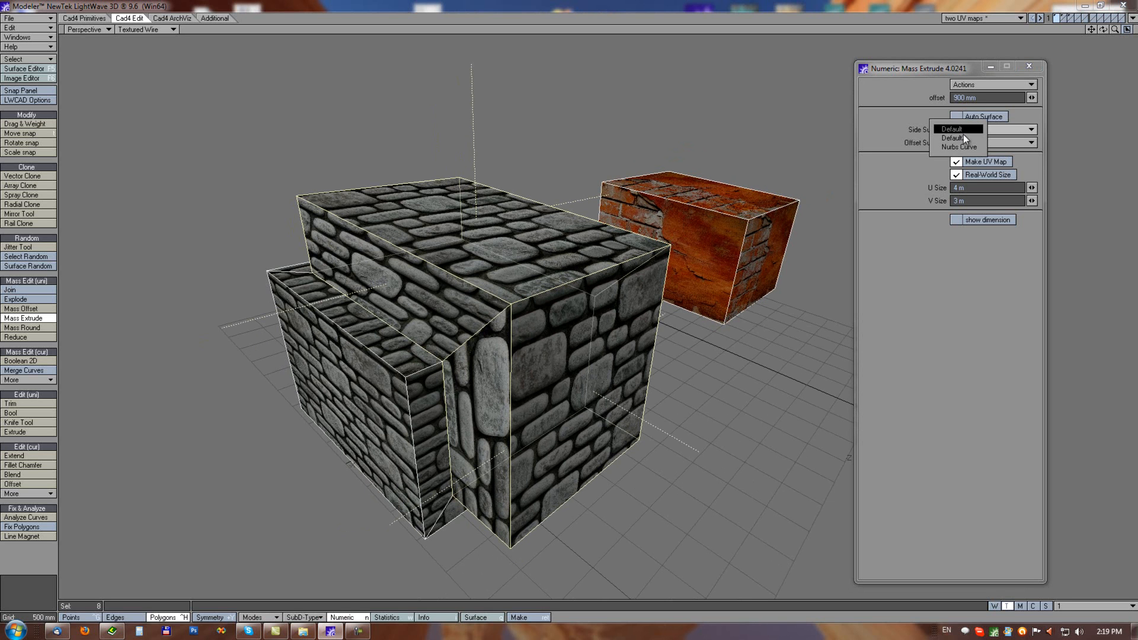
left_click(961, 140)
mouse_move(467, 329)
left_mouse_down("alt")
mouse_move(546, 247)
mouse_move(452, 337)
left_mouse_up("alt")
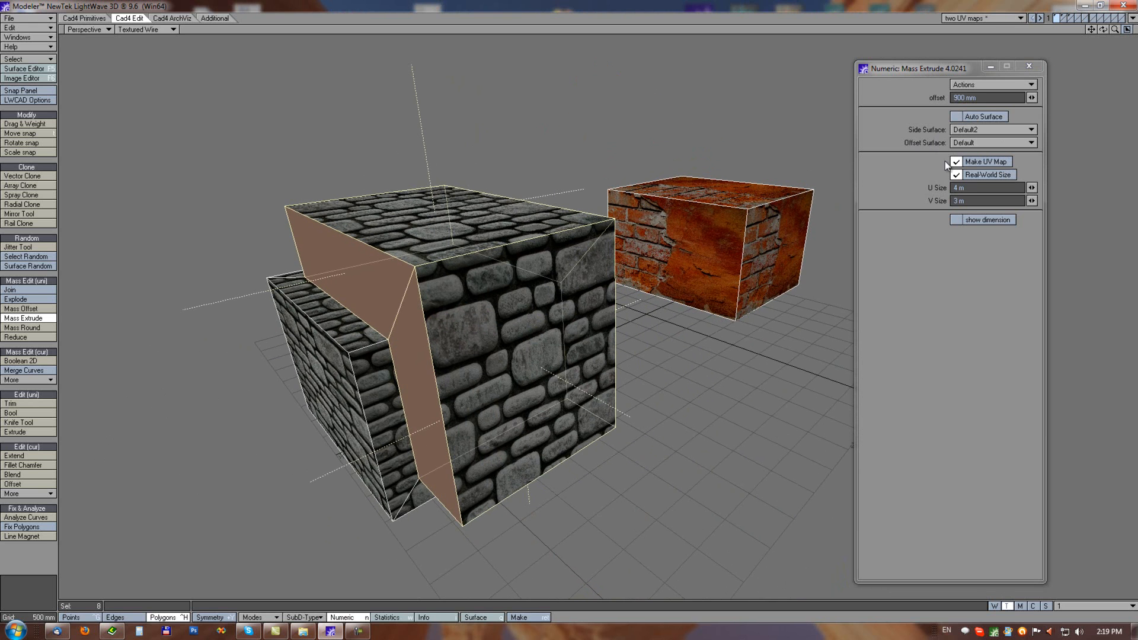
left_click(959, 116)
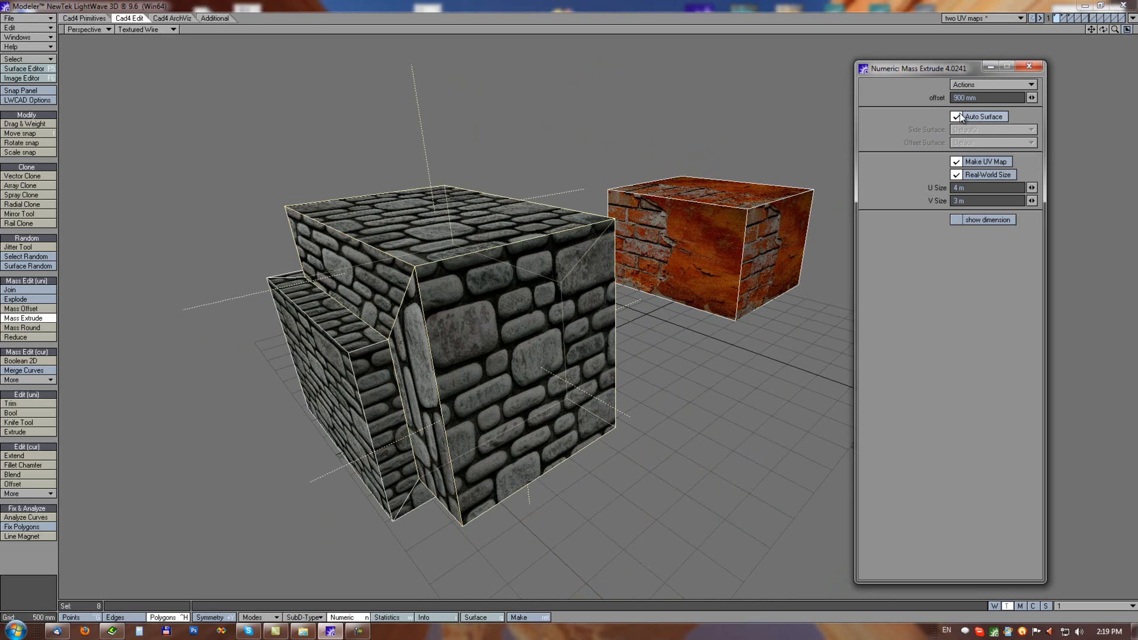
Toggle the extrusion's dimension display on and off, and finish the 900 mm Mass Extrude
left_click_drag(647, 298, 570, 331, "alt")
left_click(955, 221)
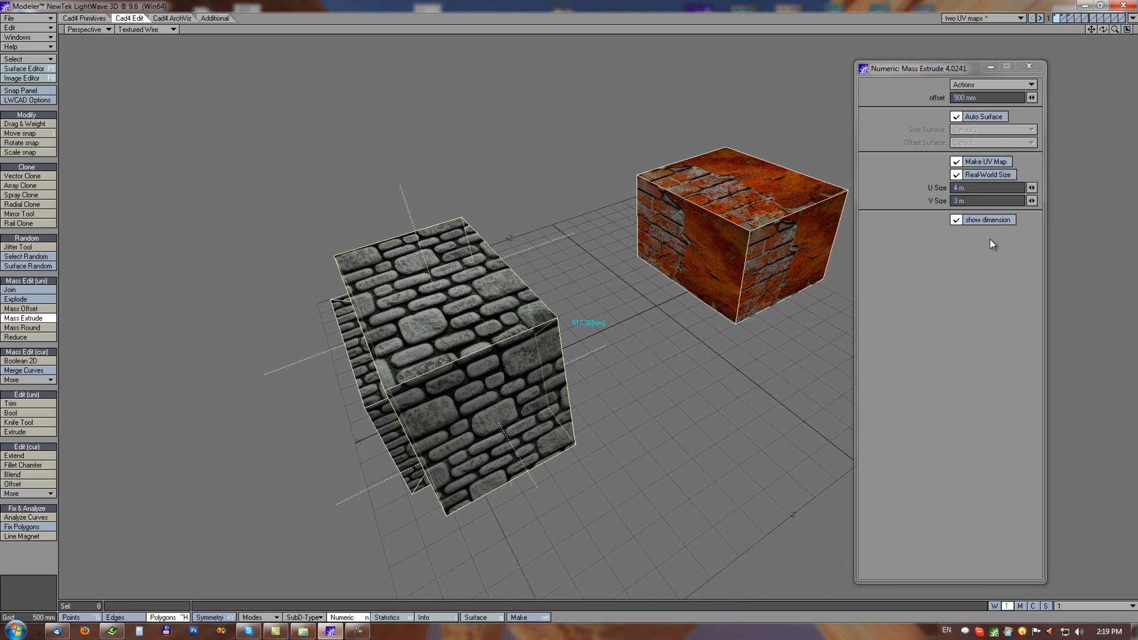
left_click(955, 221)
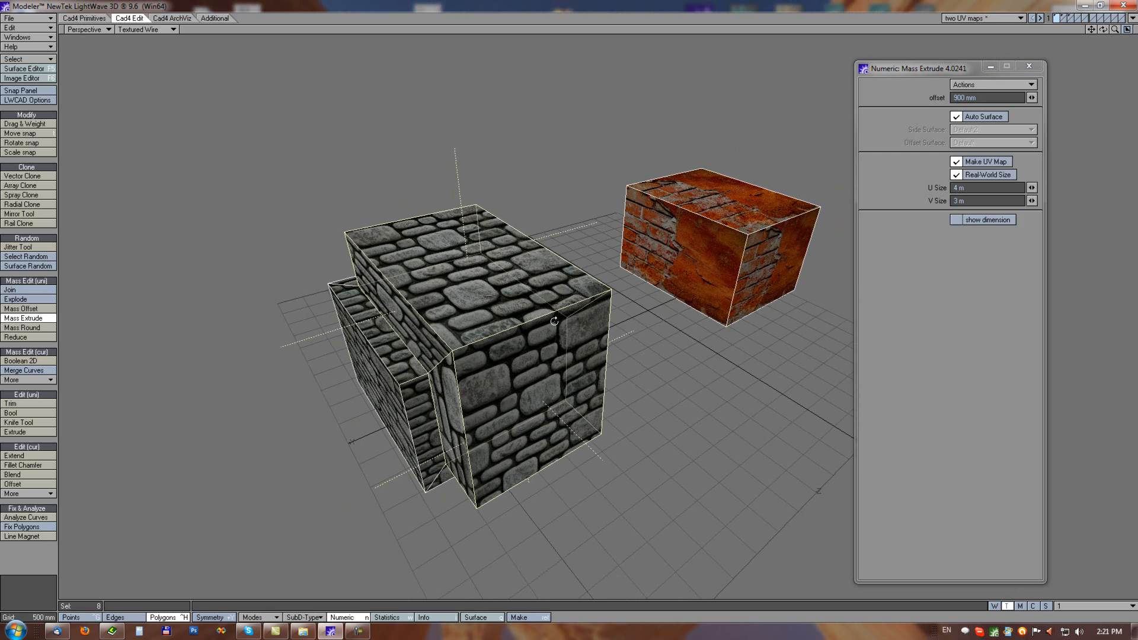
key("space")
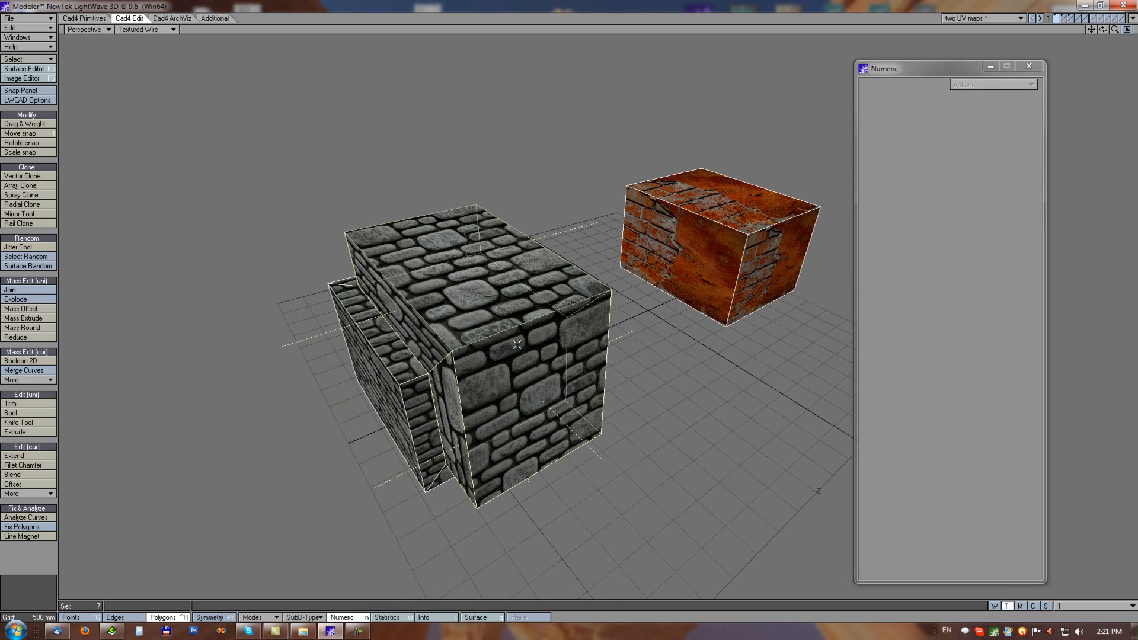
Isolate the extruded top and front faces by cutting them, deleting the remaining stone geometry and pasting them back
left_click(30, 613)
left_click_drag(520, 298, 518, 361)
key("Delete")
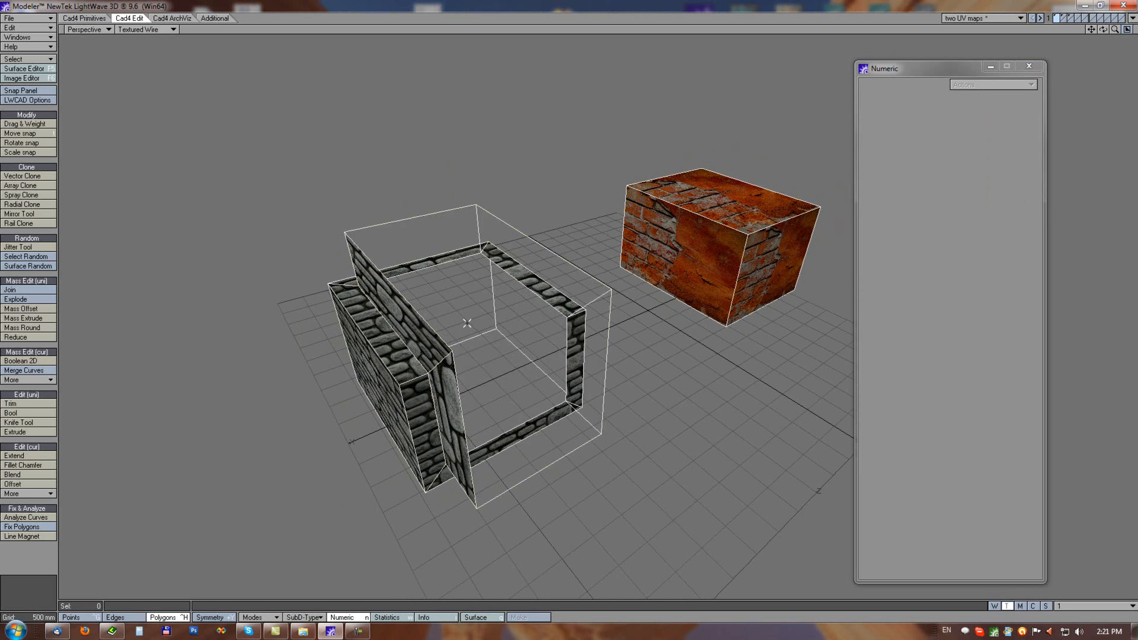
key("bracketright")
key("Delete")
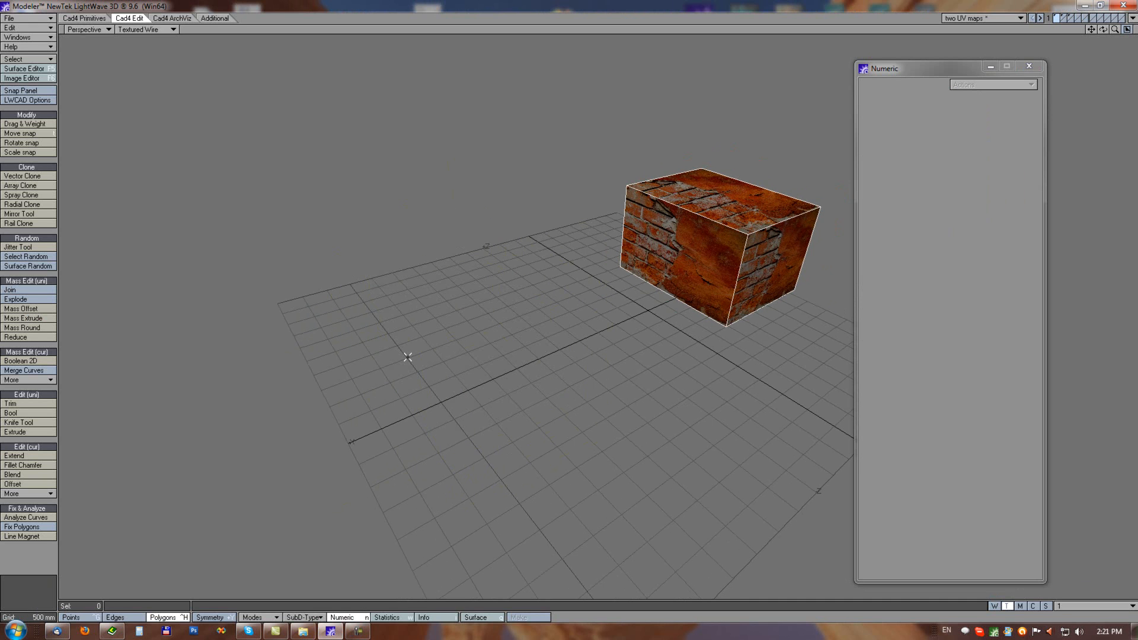
key("ctrl+v")
Mass Extrude the two pasted stone faces by 600 mm into a solid L-shaped block, and clear the selection
left_click_drag(438, 379, 527, 378, "alt")
left_click_drag(713, 372, 543, 472, "alt")
left_click_drag(721, 425, 667, 364, "alt")
left_click_drag(534, 294, 513, 353, "alt")
left_click(23, 318)
key("space")
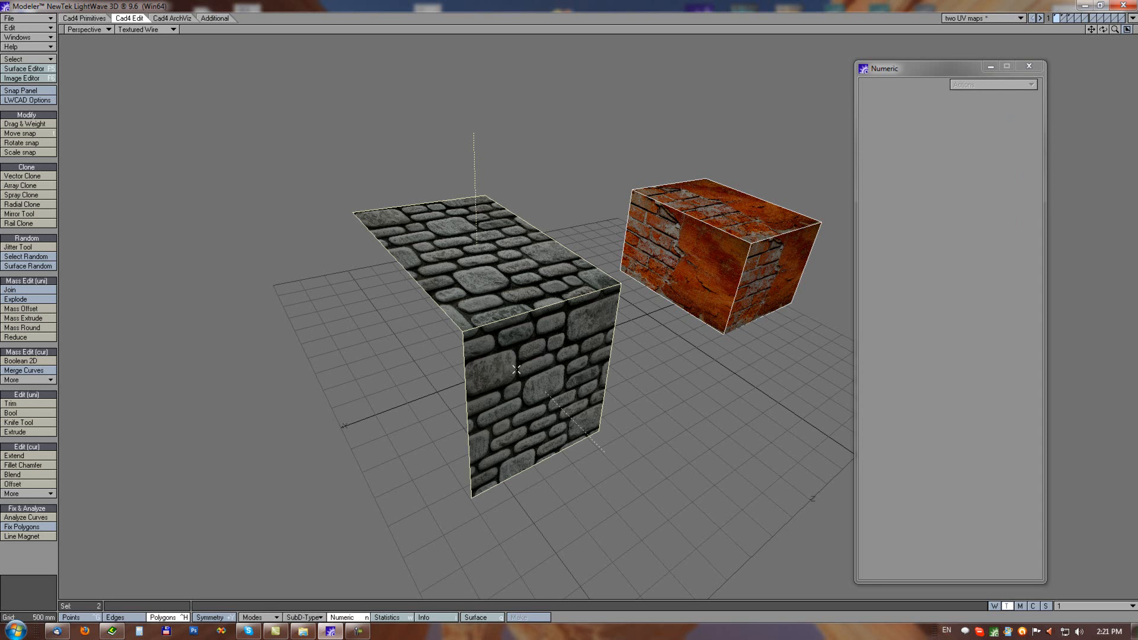
left_click(22, 318)
left_click_drag(425, 303, 711, 271)
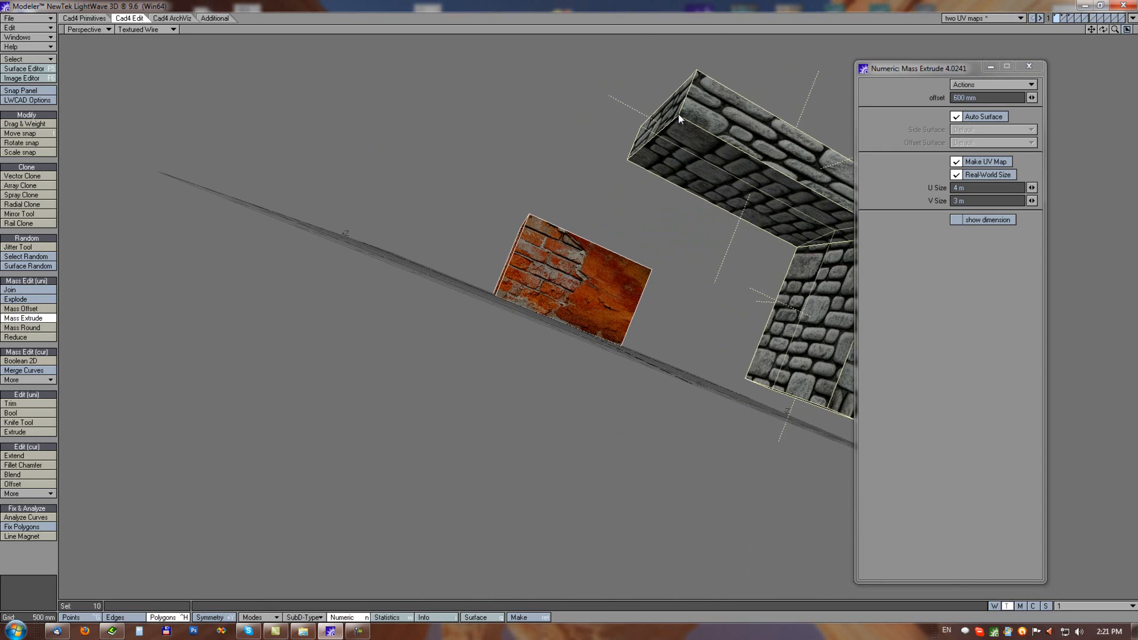
left_click_drag(744, 200, 404, 347, "alt")
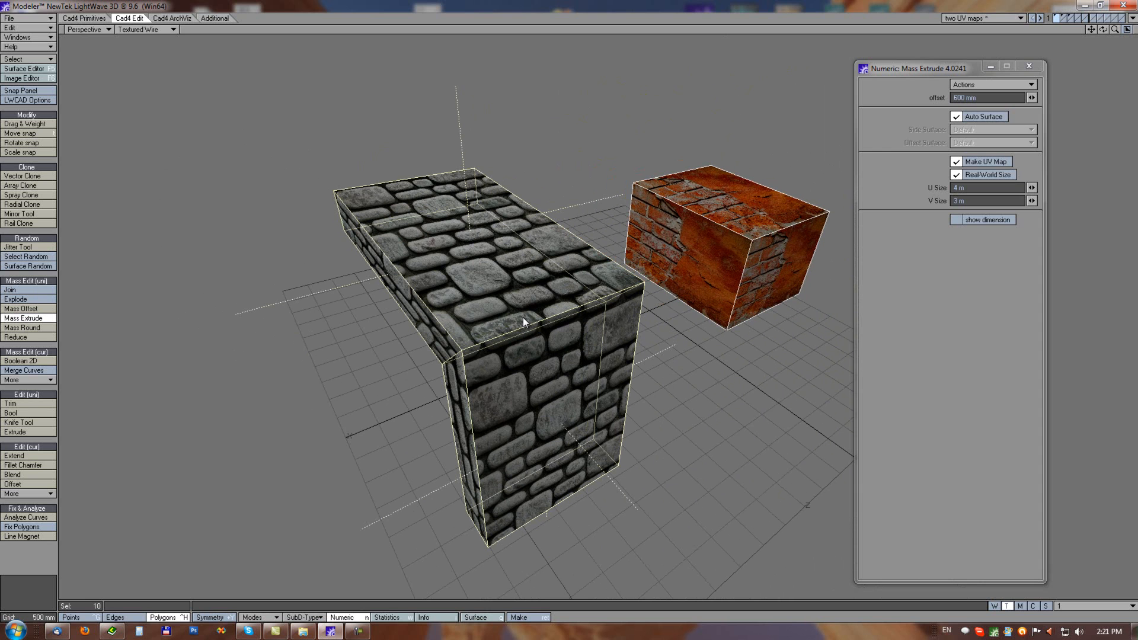
key("space")
left_click(53, 568)
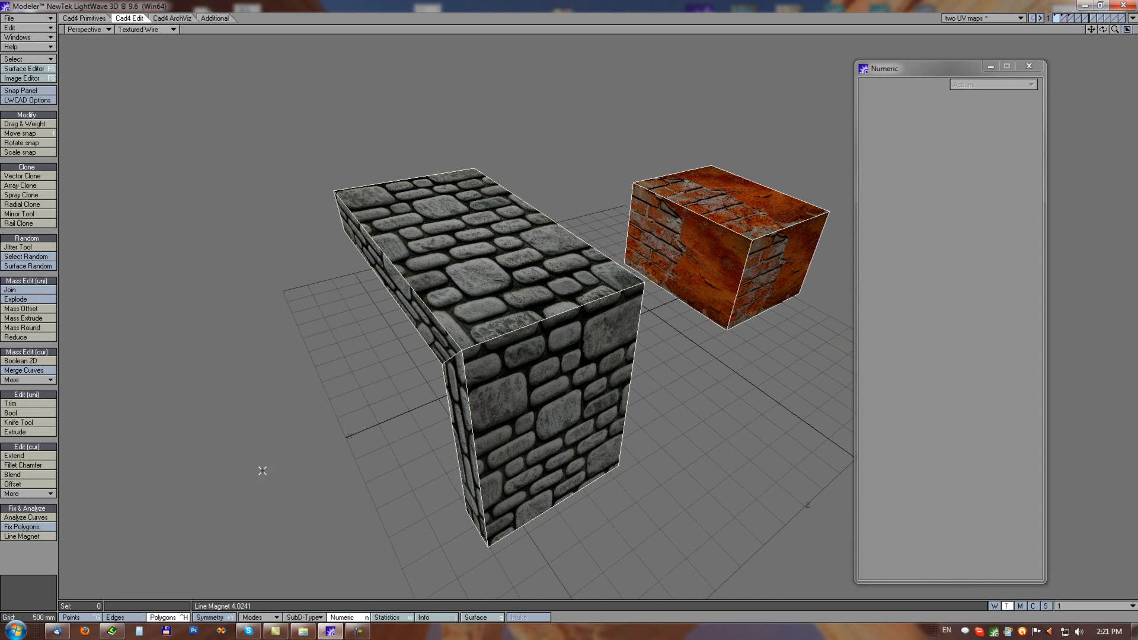
Select the top face and the adjoining end face of the L-shaped stone block and Mass Extrude them by 750 mm
left_click(434, 272)
left_click_drag(404, 218, 534, 336, "alt")
left_click_drag(604, 354, 621, 383, "alt")
left_click(620, 385, "shift")
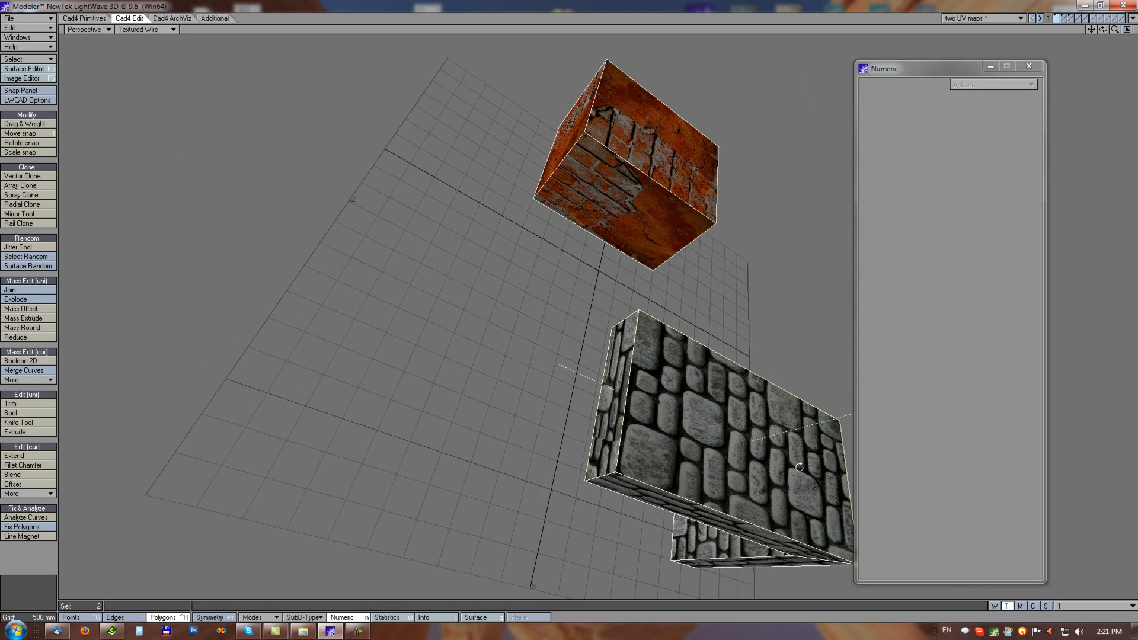
left_click_drag(799, 467, 652, 415, "alt")
left_click(35, 319)
left_click_drag(416, 268, 528, 283)
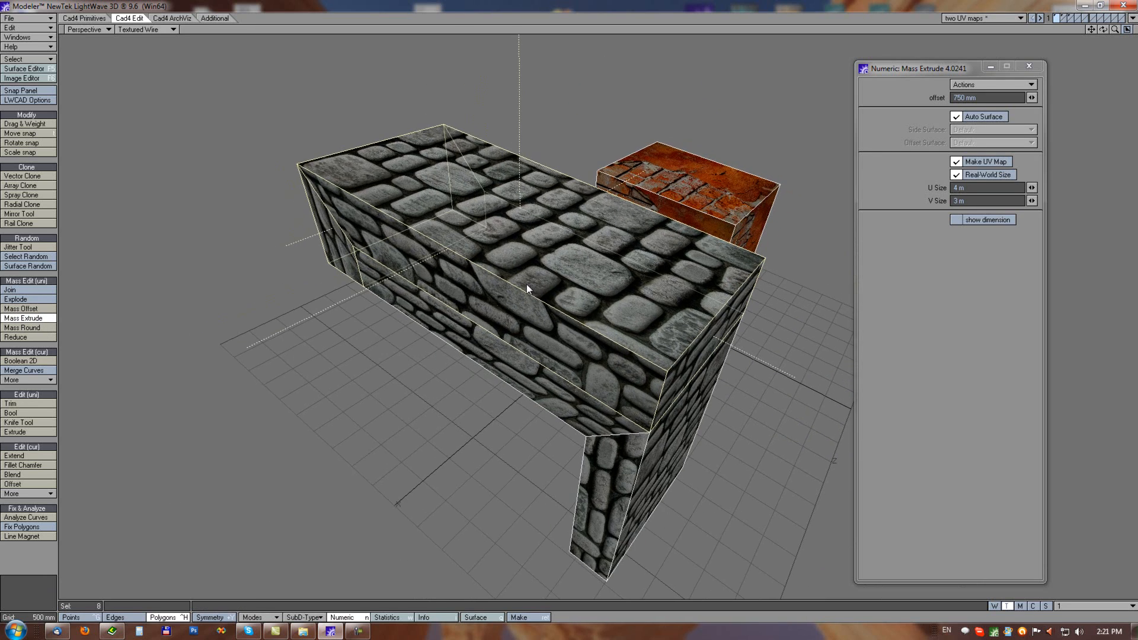
key("space")
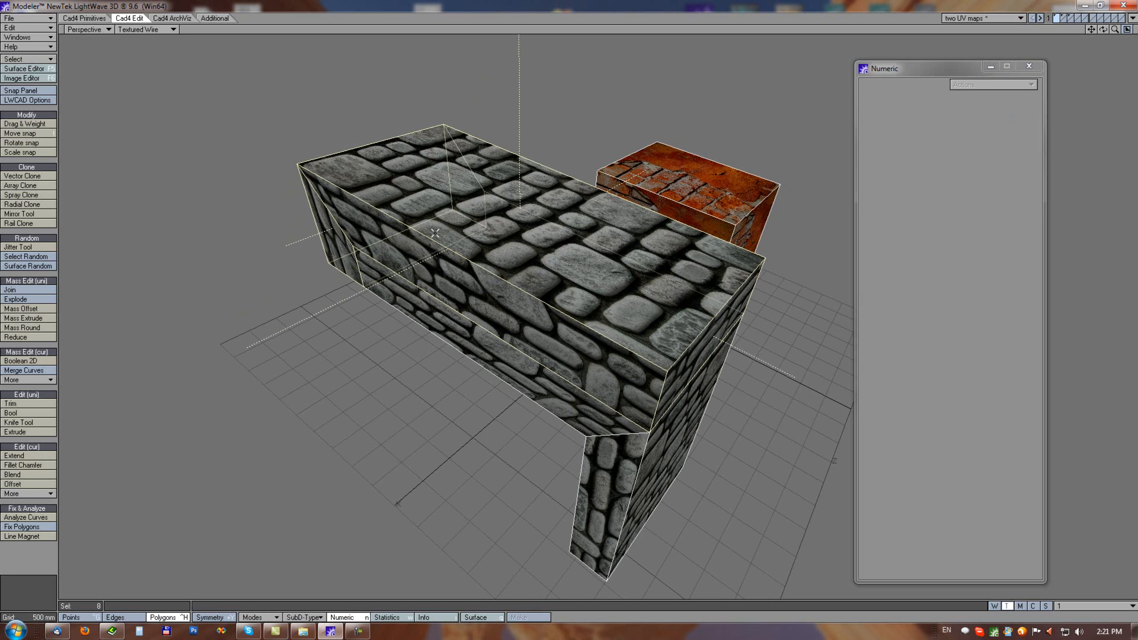
Delete the top face and the long extruded side face of the stone block to expose its interior, and clear the selection
left_click(40, 555)
left_click(534, 235)
key("Delete")
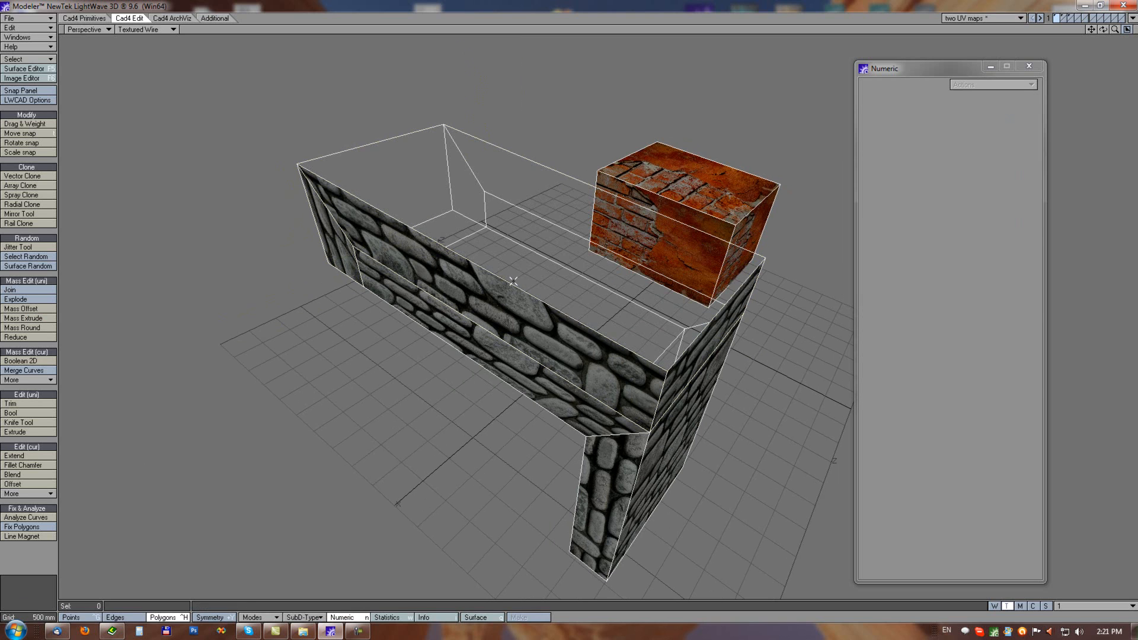
left_click(481, 295)
key("Delete")
double_click(443, 237)
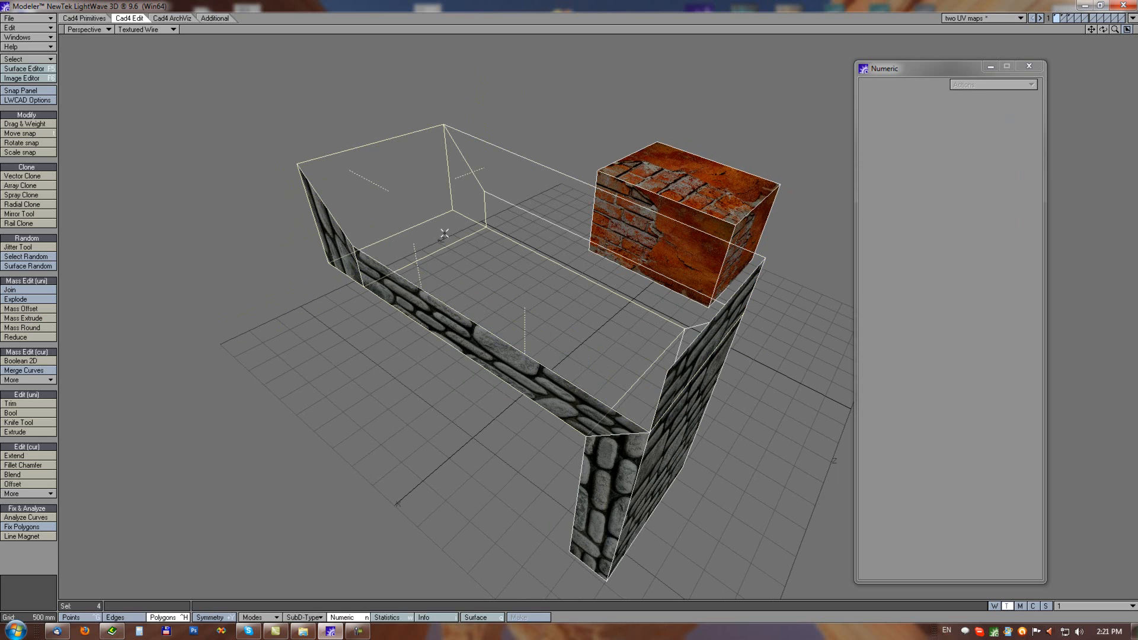
left_click(27, 526)
left_click(34, 600)
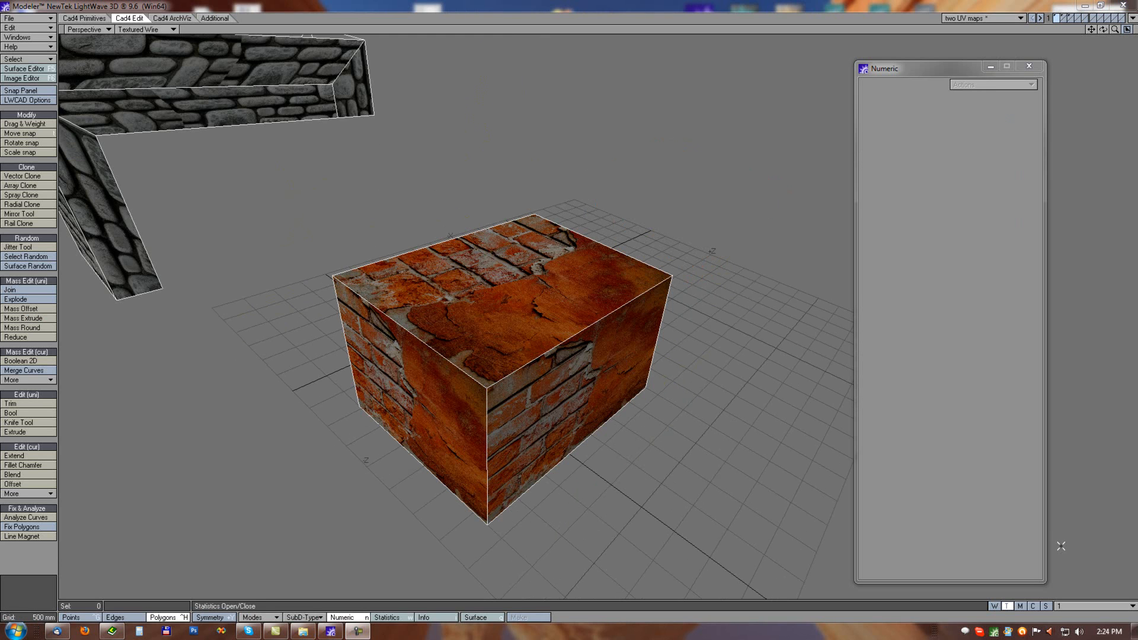
Start Mass Round in fillet mode and choose all handles together, followed by single handles on the brick box's edges
left_click(18, 329)
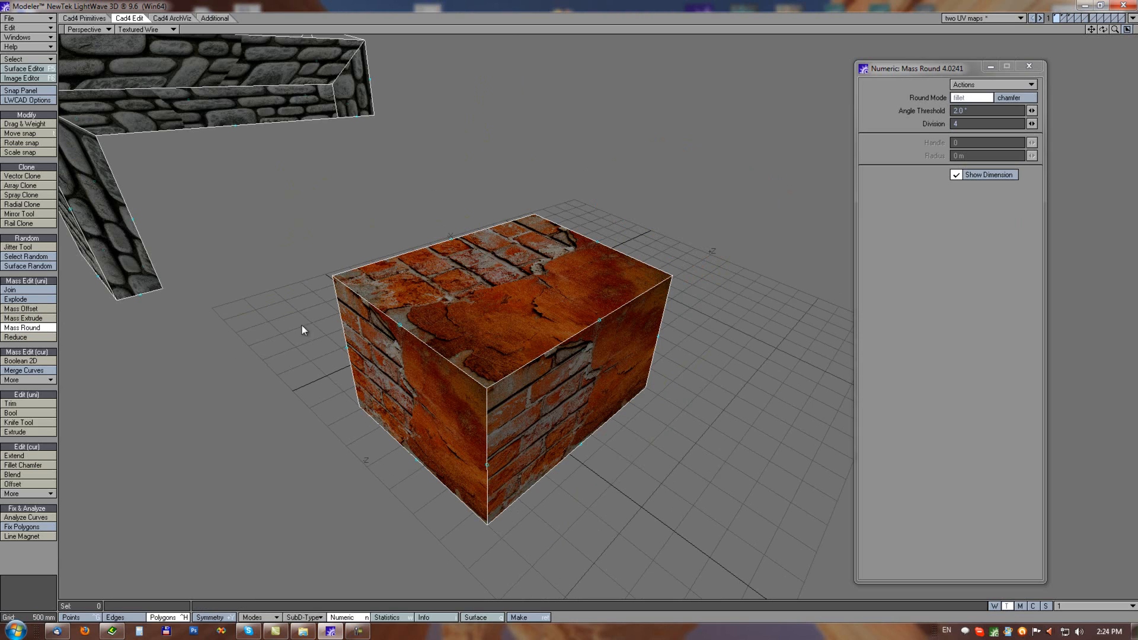
mouse_move(543, 246)
left_mouse_down("alt")
mouse_move(698, 331)
mouse_move(729, 376)
mouse_move(539, 246)
left_mouse_up("alt")
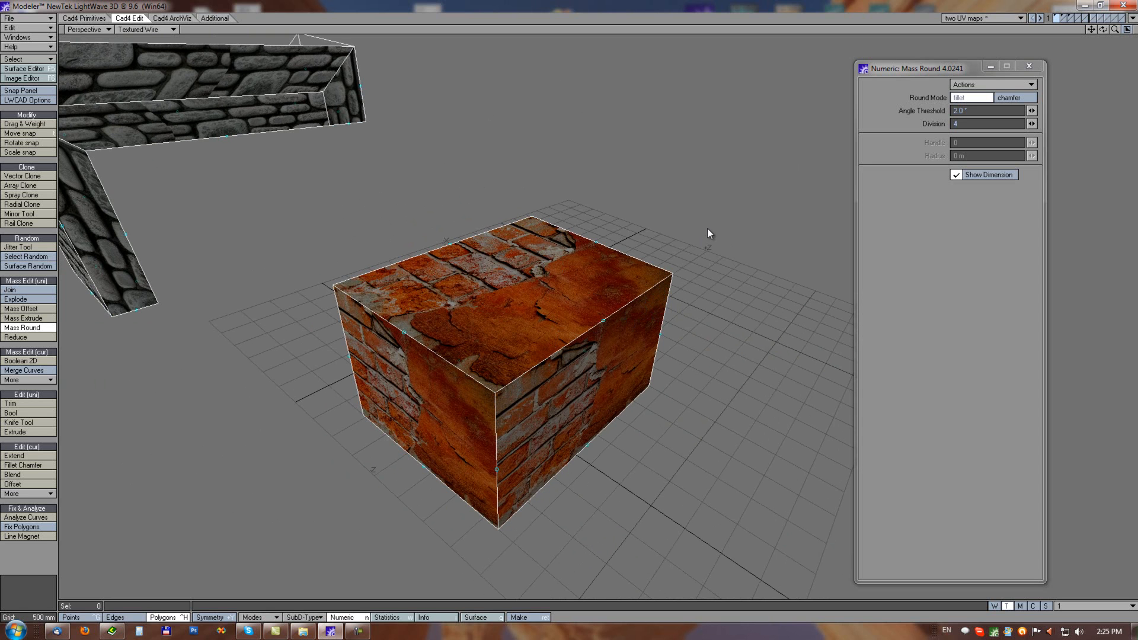
mouse_move(708, 230)
left_mouse_down()
mouse_move(729, 229)
mouse_move(700, 235)
left_mouse_up()
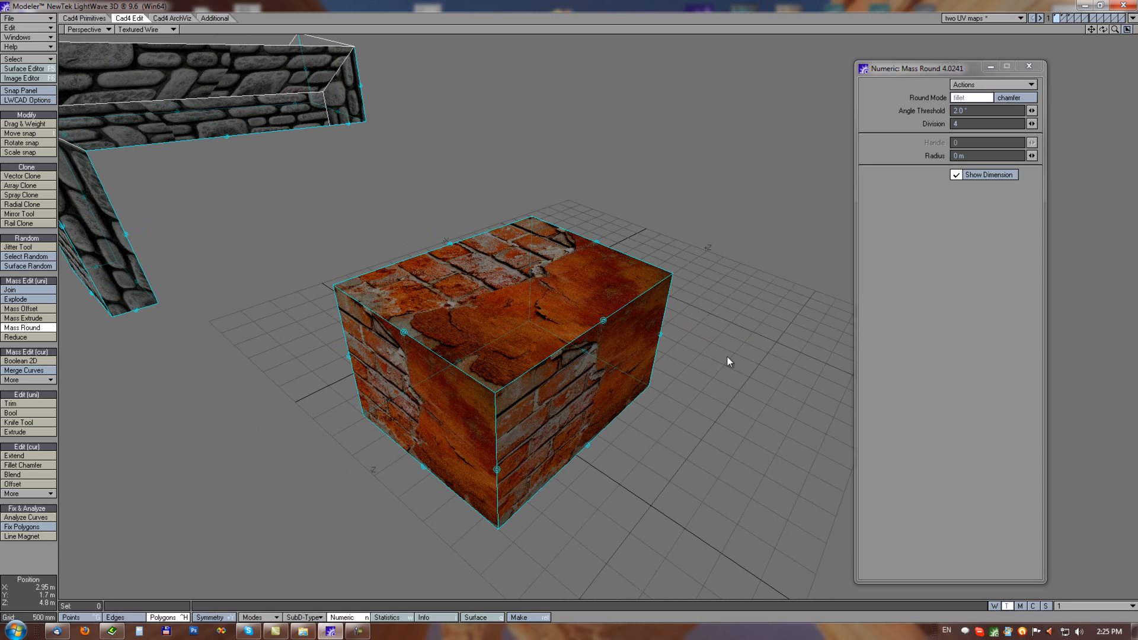
left_click(603, 321)
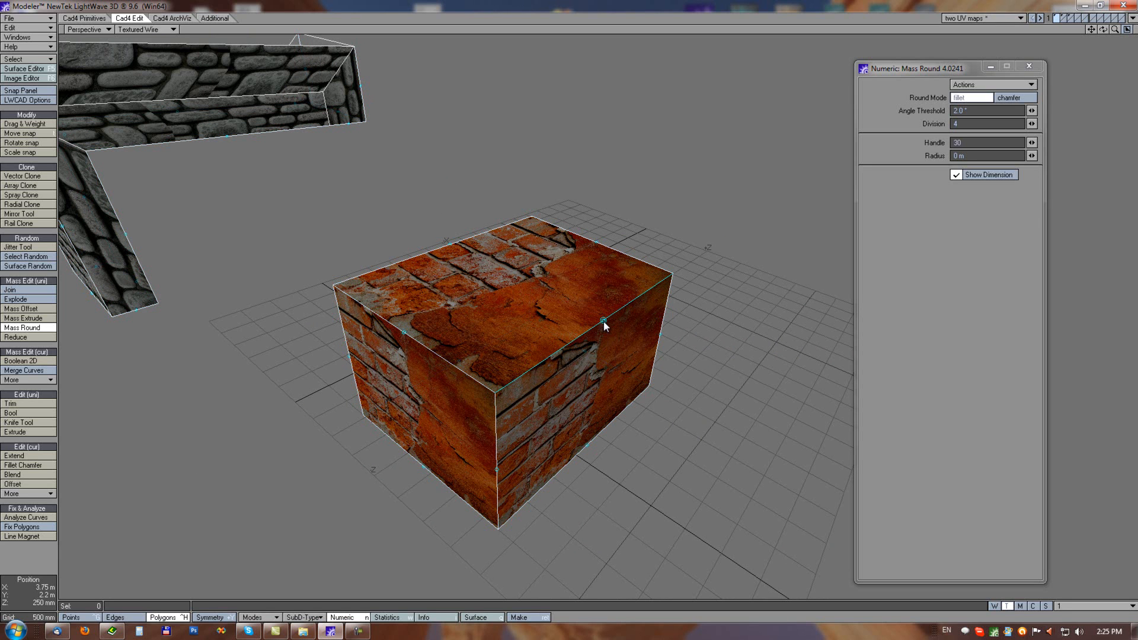
left_click(404, 332)
left_click(497, 470)
Fillet the front top edge of the brick box and its opposite top edge, giving the opposite edge a 600 mm radius
left_click_drag(496, 364, 729, 333, "alt")
mouse_move(587, 333)
left_mouse_down()
mouse_move(621, 327)
mouse_move(596, 332)
mouse_move(606, 330)
left_mouse_up()
left_click_drag(550, 415, 670, 353, "alt")
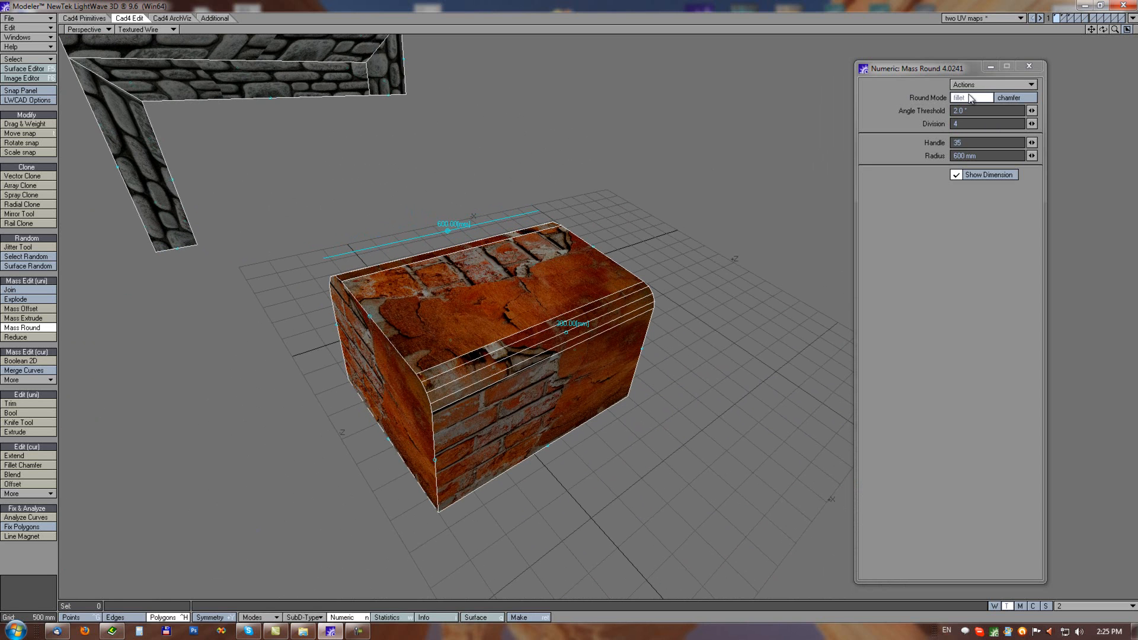
Try the chamfer round mode on the brick box's rounded edges, and switch back to fillet
left_click(1013, 98)
left_click_drag(480, 336, 515, 361, "alt")
left_click(970, 100)
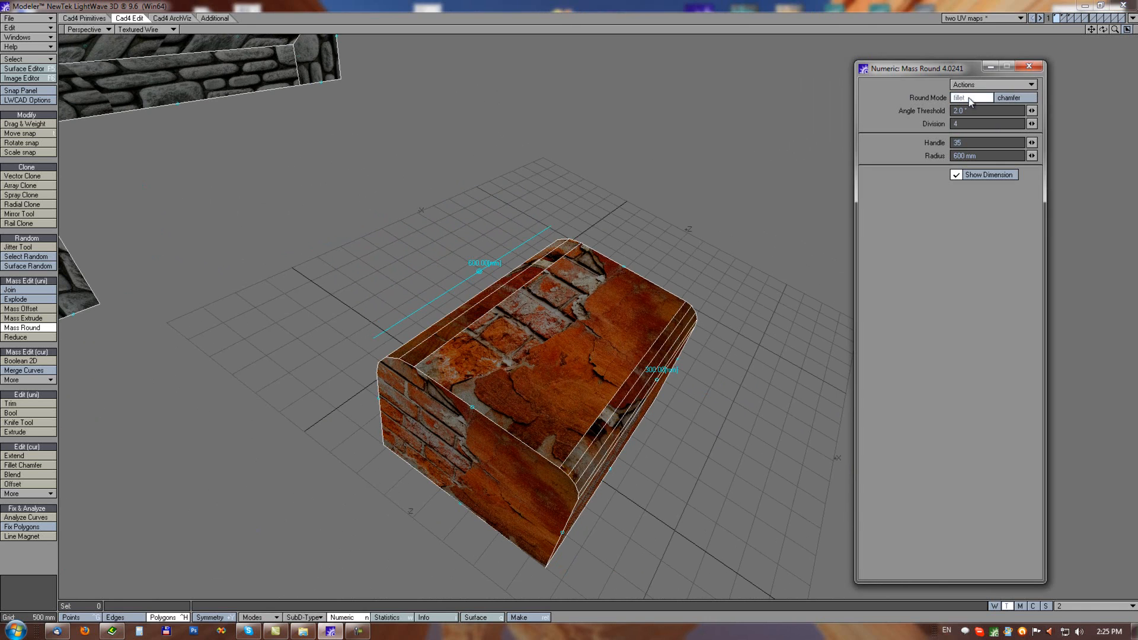
Set the Mass Round division to 12, and set the radius of handle 30 on the front top edge to 723 mm
left_click_drag(677, 292, 634, 273, "alt")
left_click_drag(1031, 123, 1071, 123)
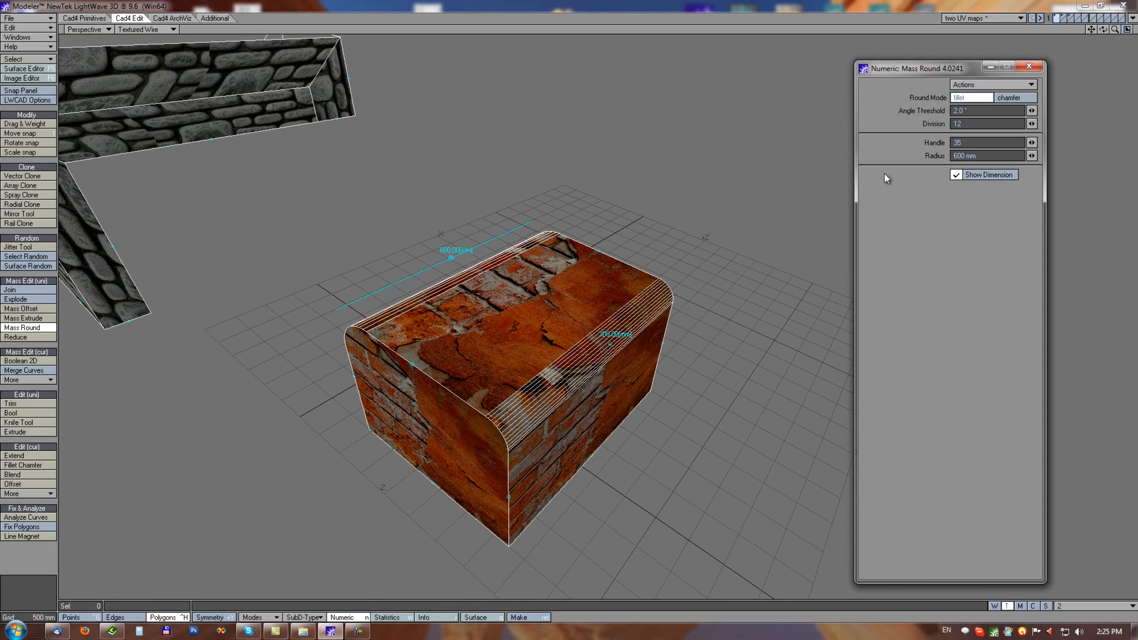
left_click_drag(619, 323, 606, 347, "ctrl+alt")
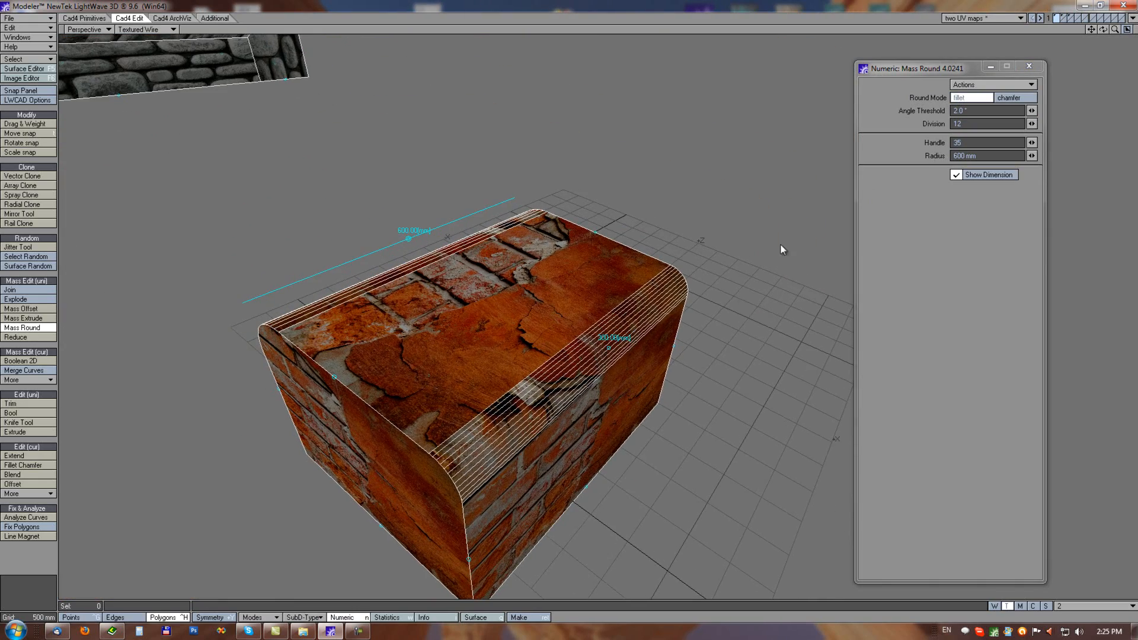
mouse_move(1032, 142)
left_mouse_down()
mouse_move(1020, 142)
mouse_move(1034, 157)
left_mouse_up()
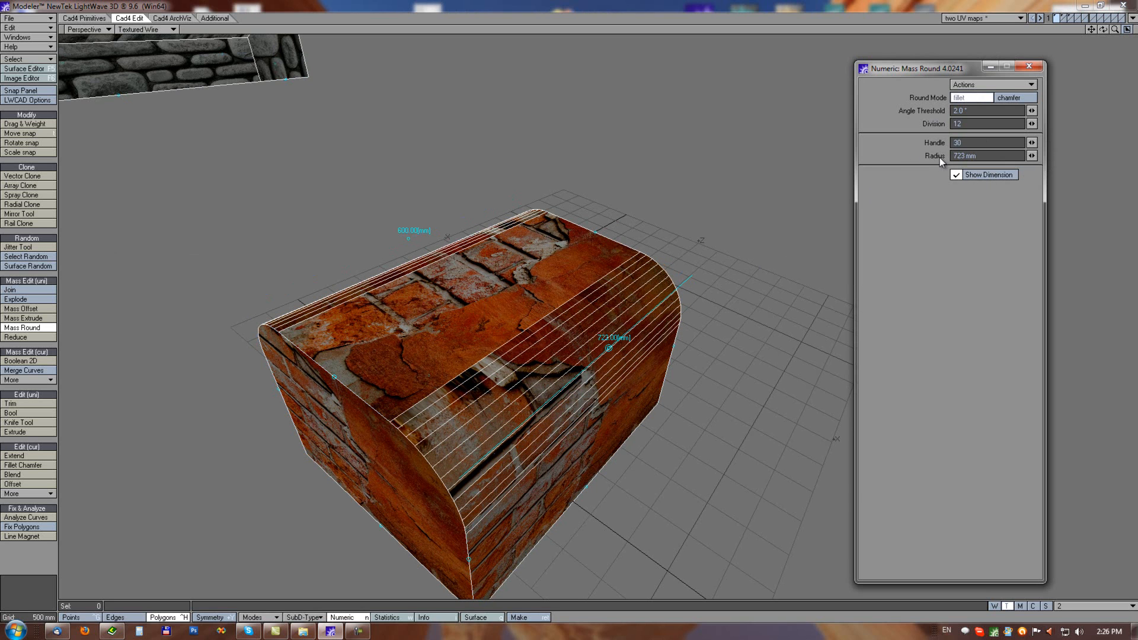
Turn off the dimension display for the brick box's rounded edges and turn it back on
left_click(956, 175)
left_click(957, 175)
Switch to the layer with the outline curve, fit it in the view and start Mass Round on it
left_click(1066, 17)
key("a")
left_click_drag(646, 237, 433, 379, "alt")
left_click(27, 334)
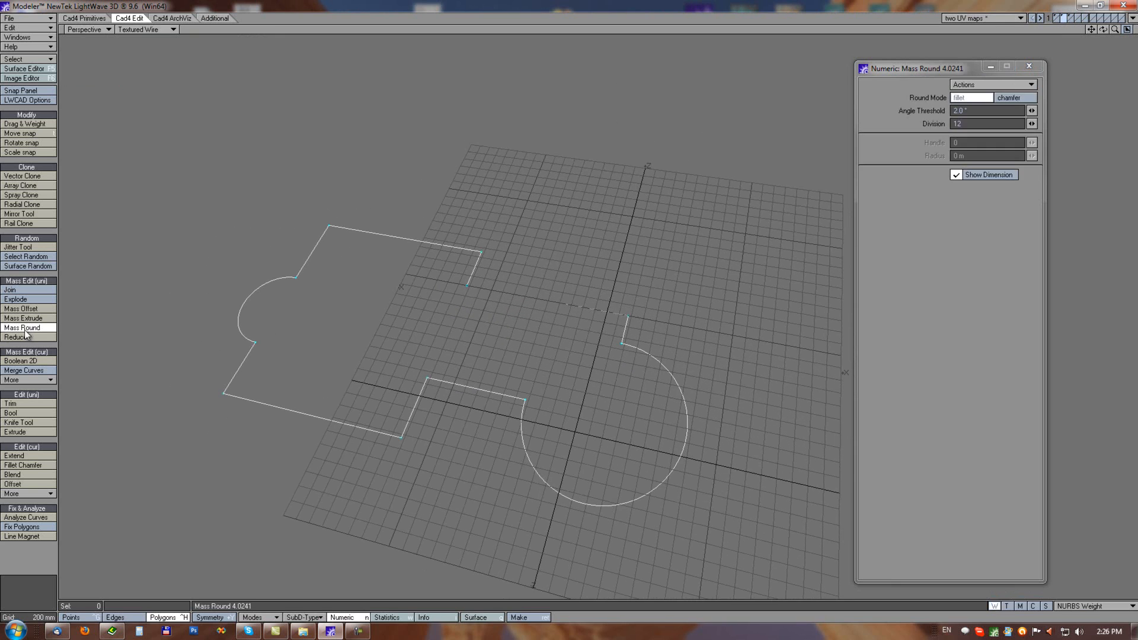
left_click_drag(364, 360, 424, 308, "alt")
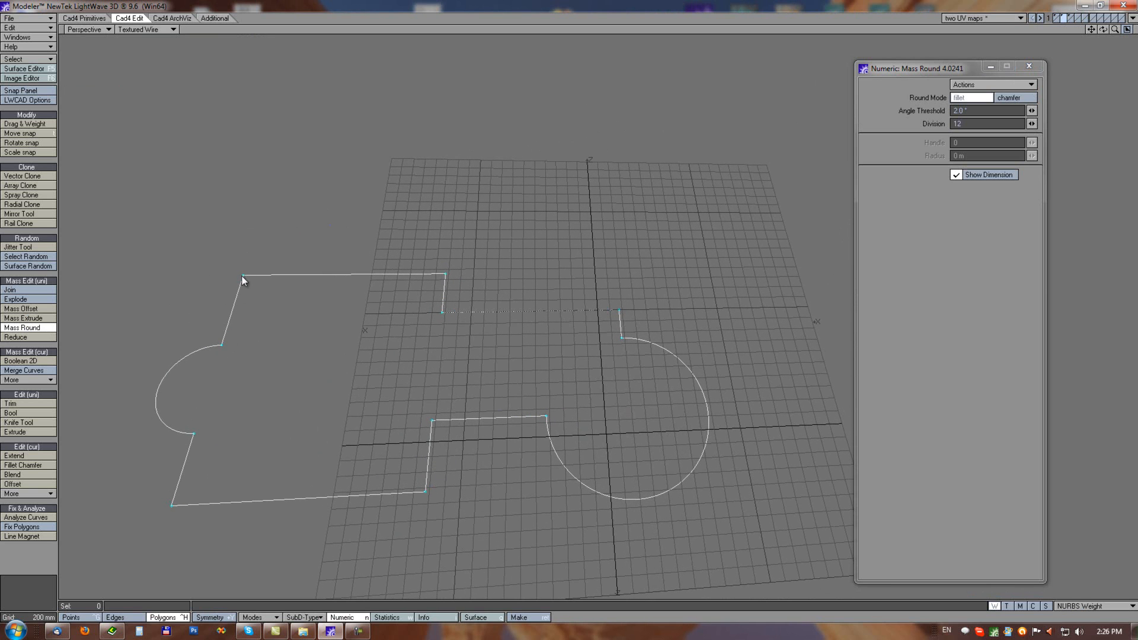
Leave Mass Round, select the outline to check that it is one curve, deselect it and restart Mass Round
key("space")
left_click(375, 283)
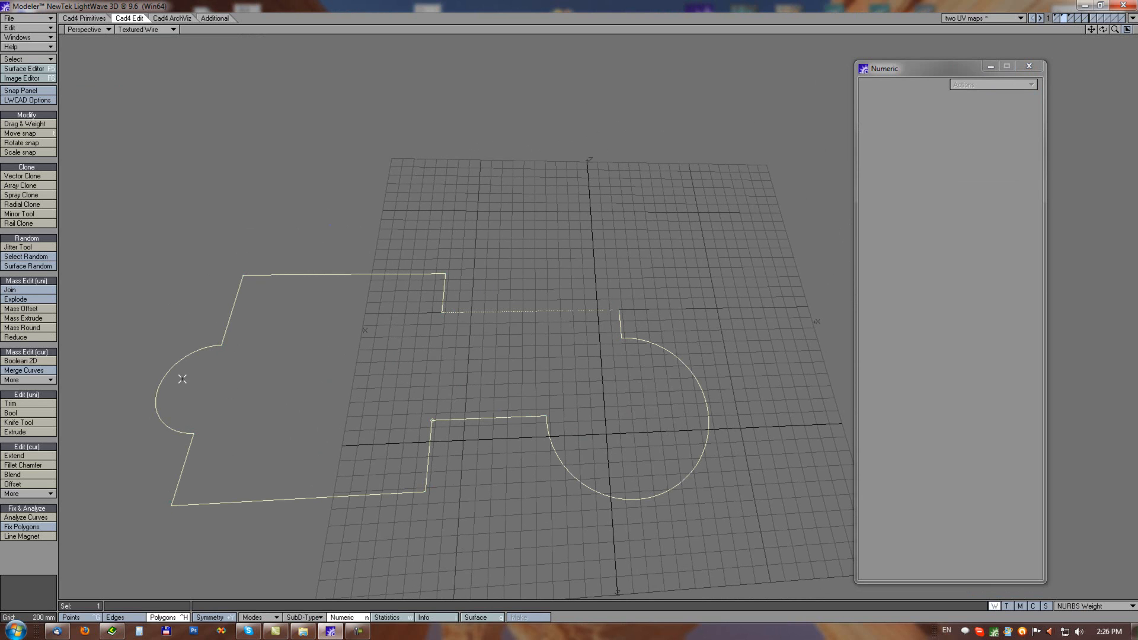
left_click(30, 318)
left_click(26, 327)
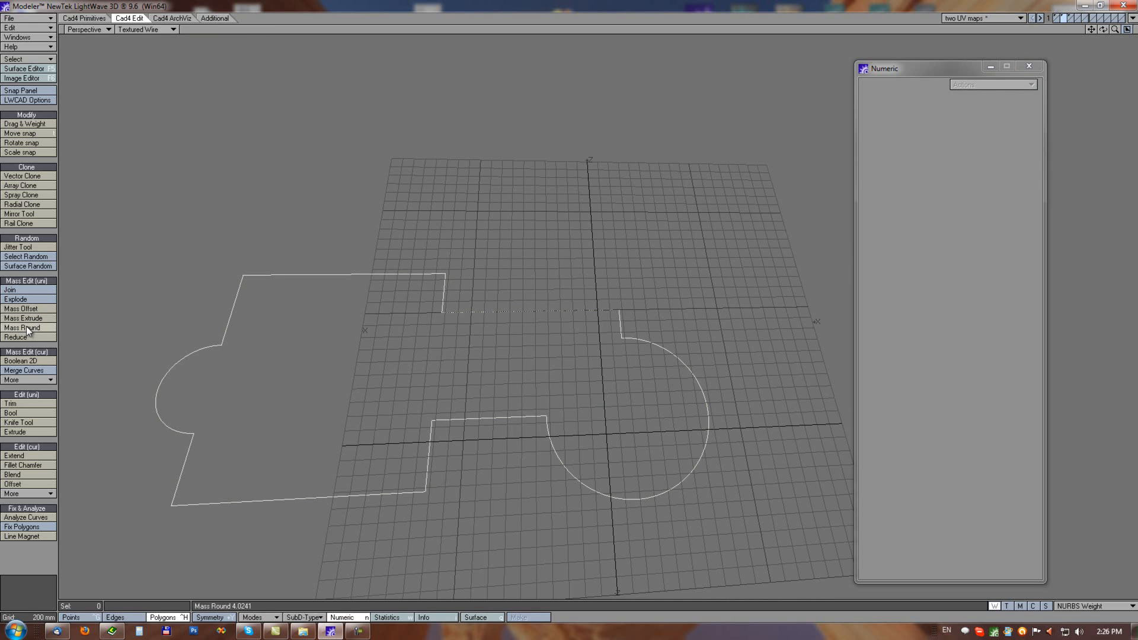
left_click_drag(664, 240, 637, 307, "alt")
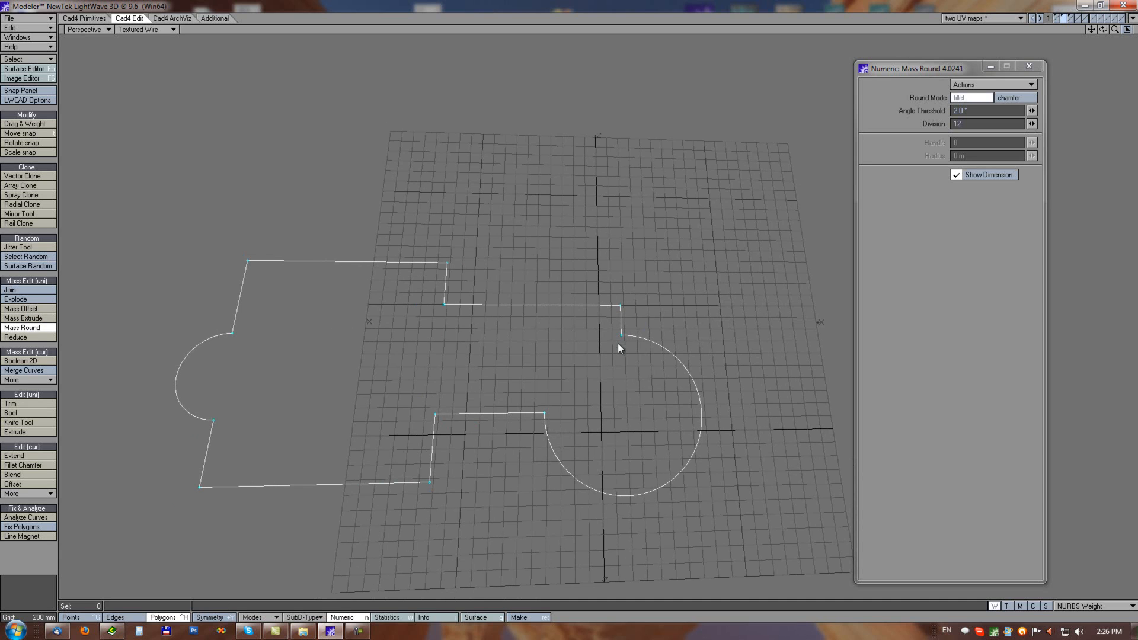
Fillet all corners of the outline curve with a 180 mm radius, trying chamfer mode and returning to fillet
left_click_drag(518, 249, 532, 251)
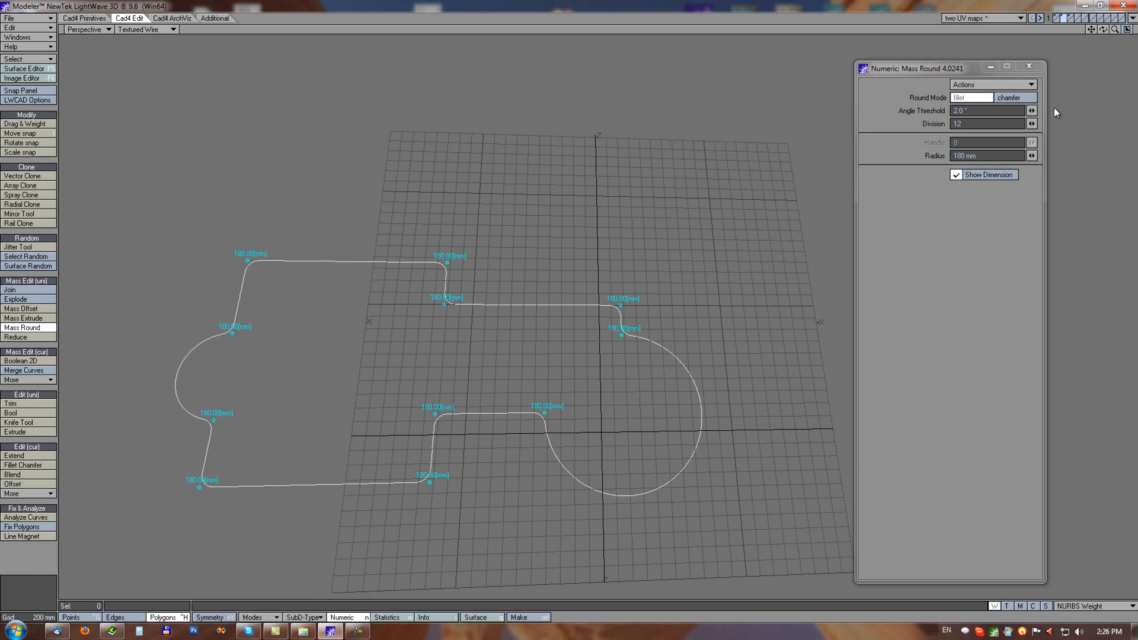
left_click(1010, 97)
left_click(965, 97)
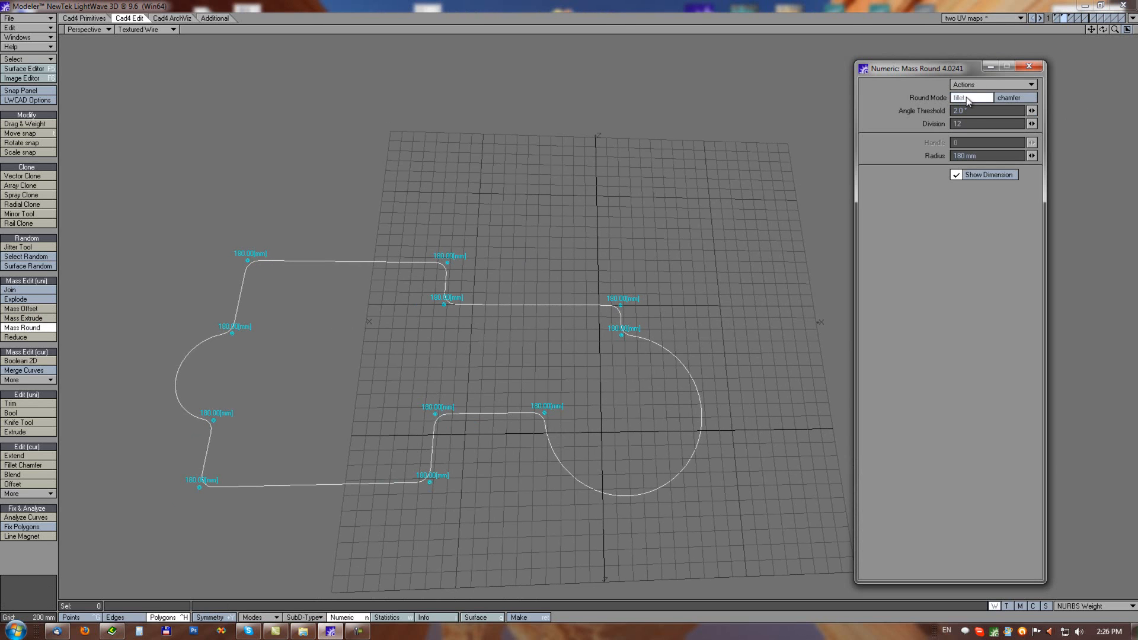
Clear the common radius, choose the three upper corner handles of the outline together and fillet them with a 60 mm radius
left_click_drag(545, 235, 443, 299)
left_click(444, 260, "shift")
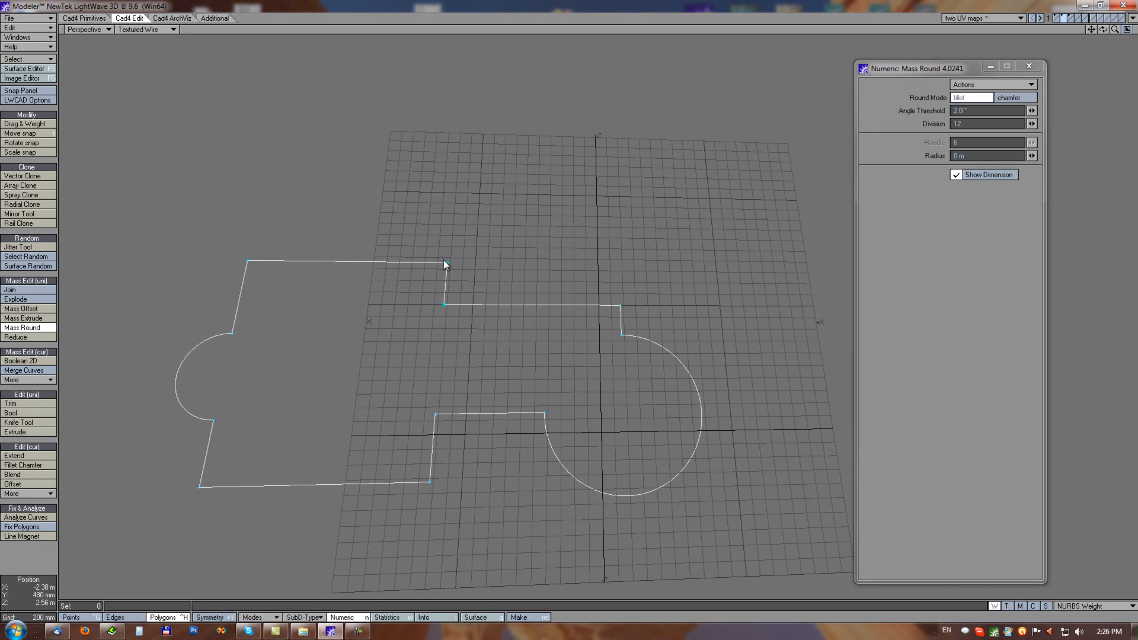
left_click(247, 264, "shift")
left_click_drag(350, 208, 357, 209)
Fillet the outline's lower corners individually, using 120 mm on the inner corner and 475 mm on the corner below it
mouse_move(435, 415)
left_mouse_down()
mouse_move(488, 408)
mouse_move(432, 418)
mouse_move(442, 413)
left_mouse_up()
left_click_drag(429, 482, 511, 461)
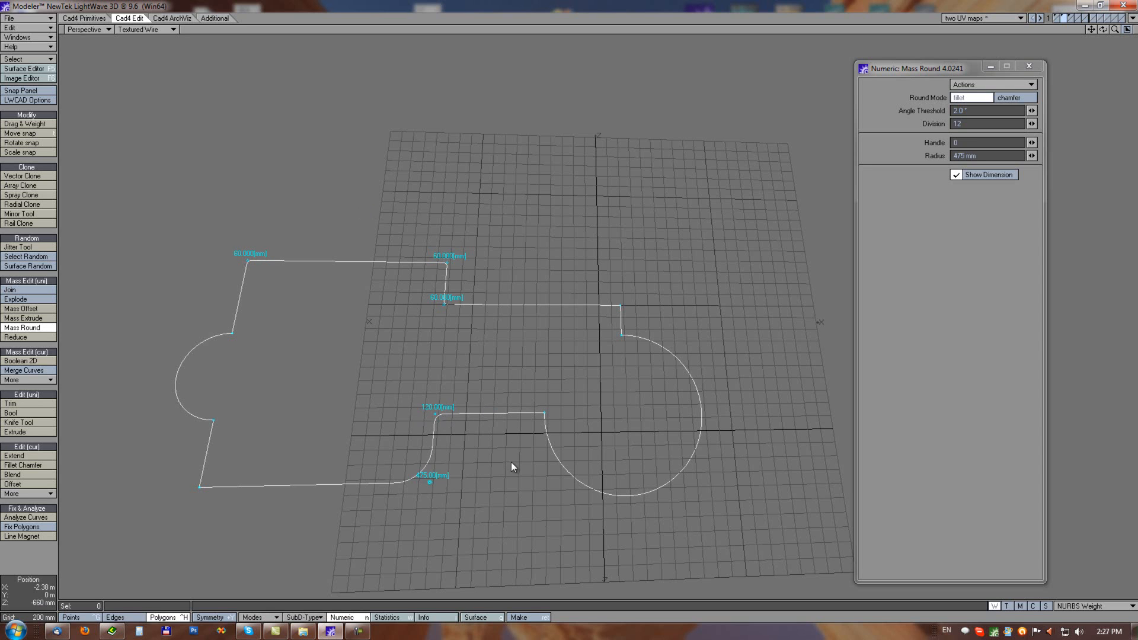
left_click_drag(206, 485, 267, 470)
left_click_drag(536, 414, 563, 410)
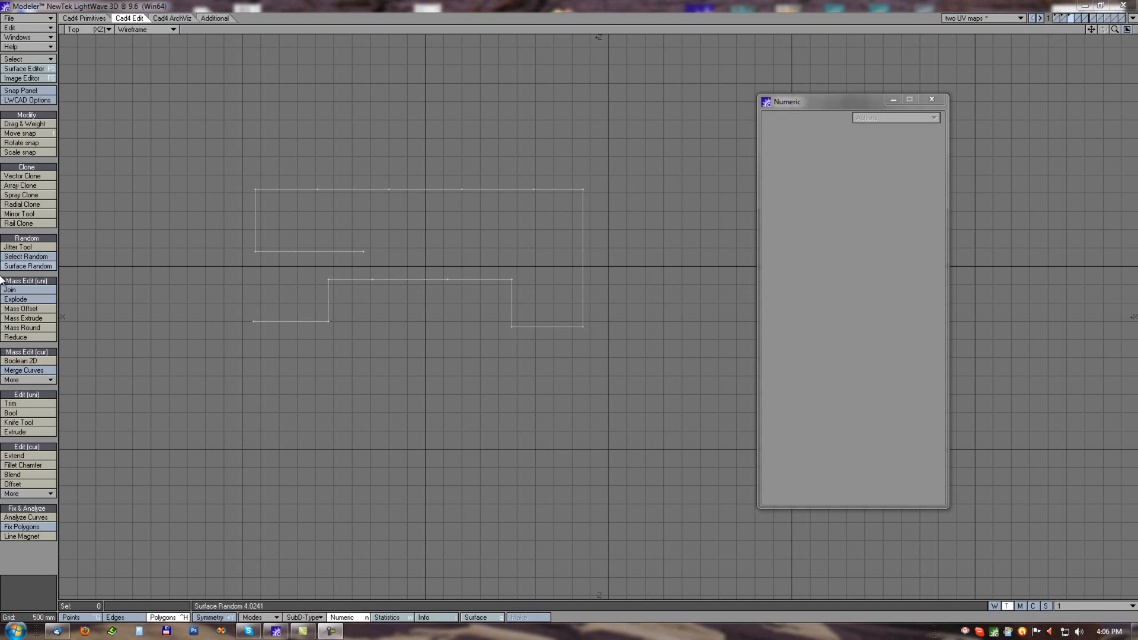
Reduce the redundant points on the straight segments of the open outline curve and leave the Reduce tool
left_click(20, 337)
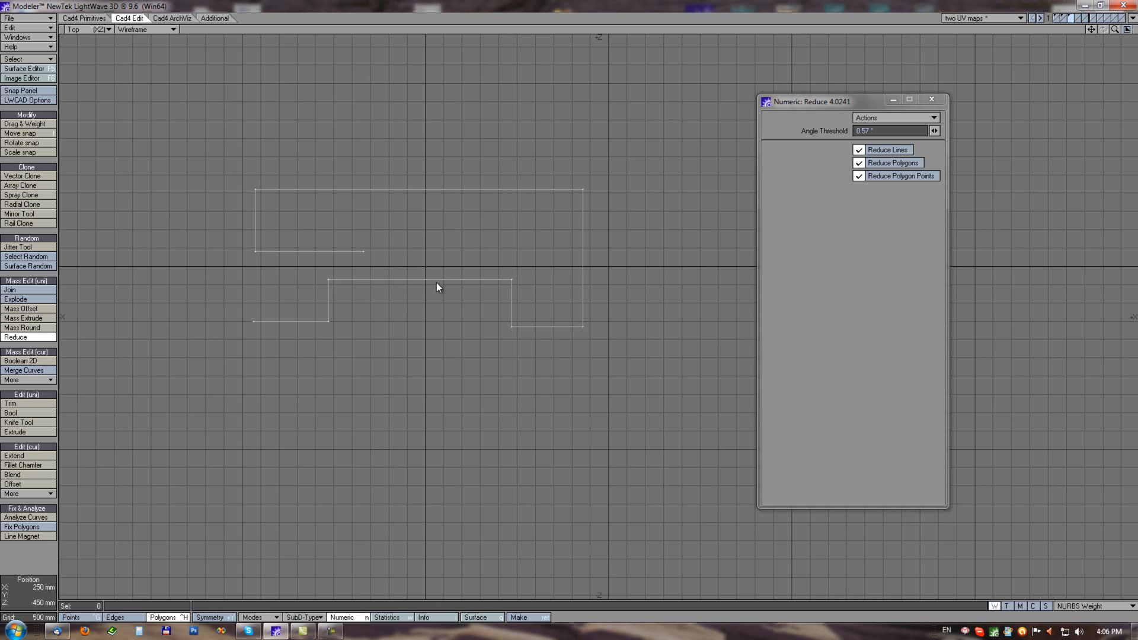
scroll(431, 228, "up", 2)
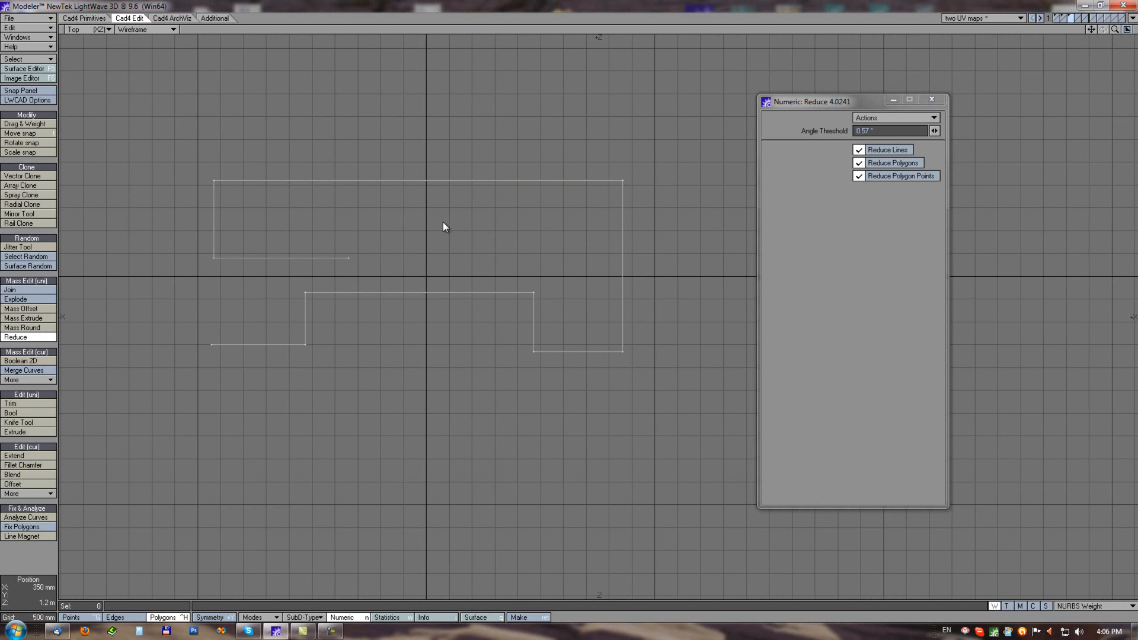
key("space")
Switch to layer 1 with the textured stone and brick boxes, maximize the perspective view and reduce their coplanar polygons
key("1")
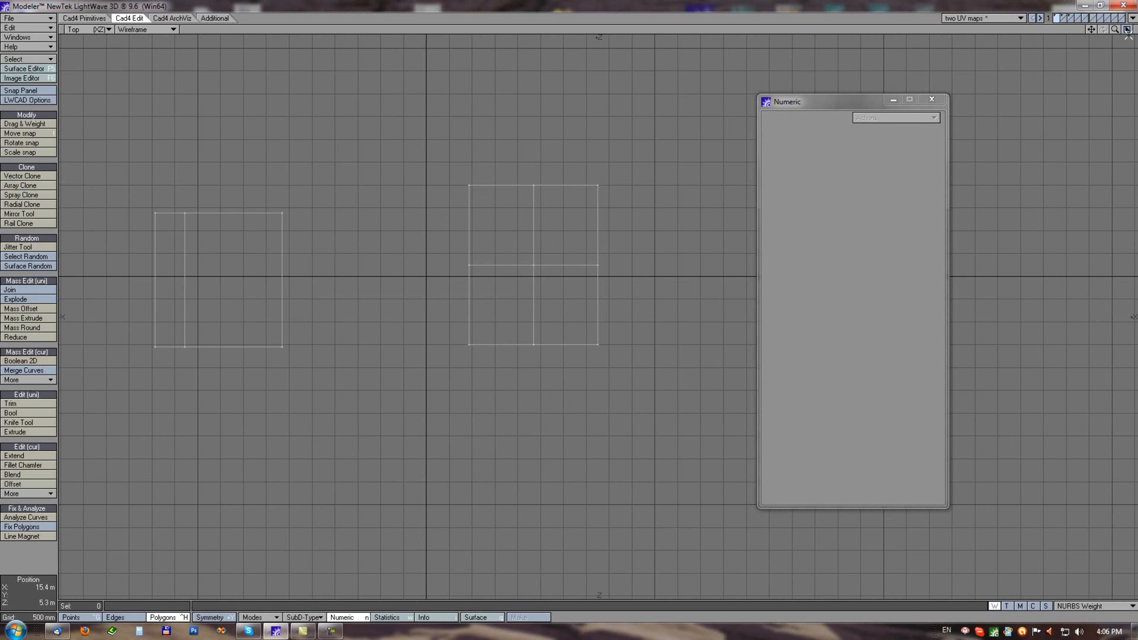
left_click(1126, 29)
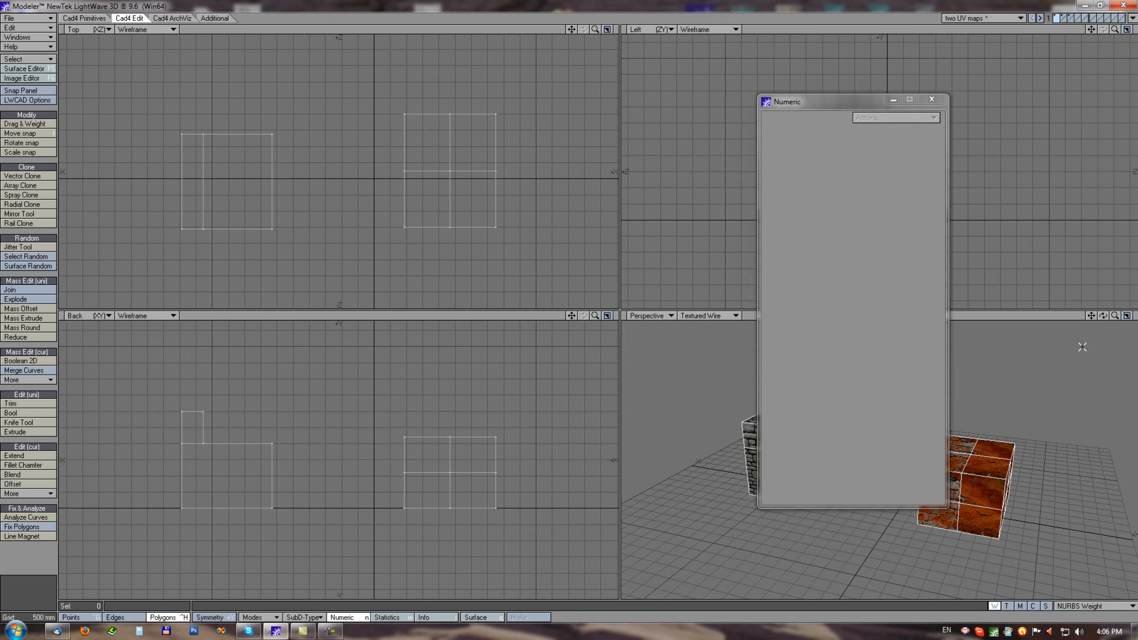
left_click(1127, 315)
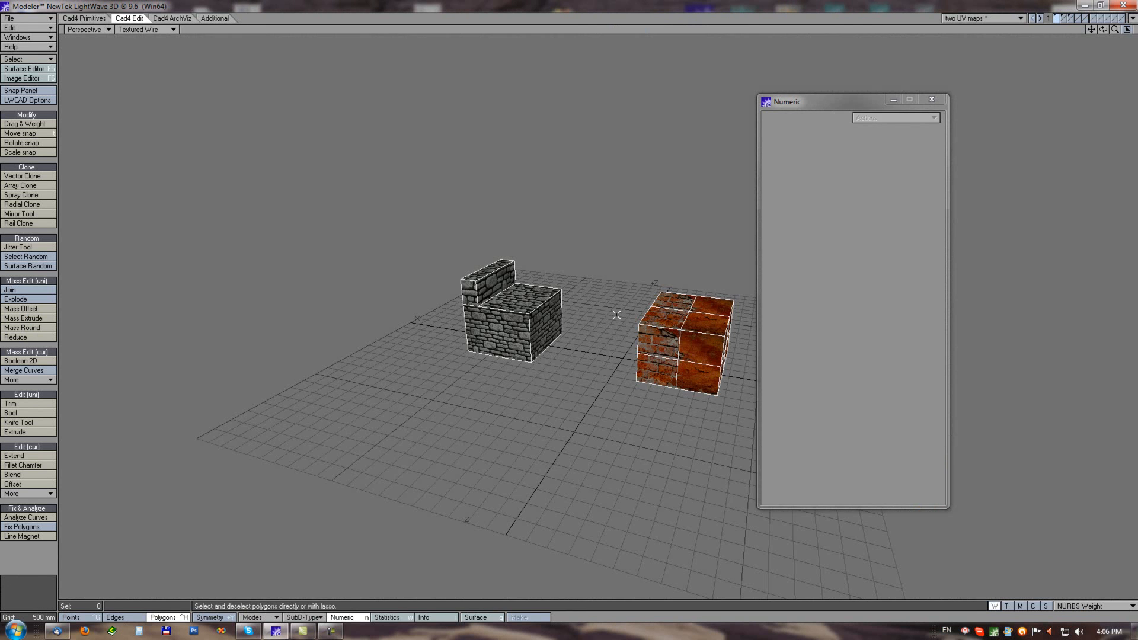
scroll(617, 315, "up", 3)
left_click_drag(661, 328, 503, 348, "alt+shift")
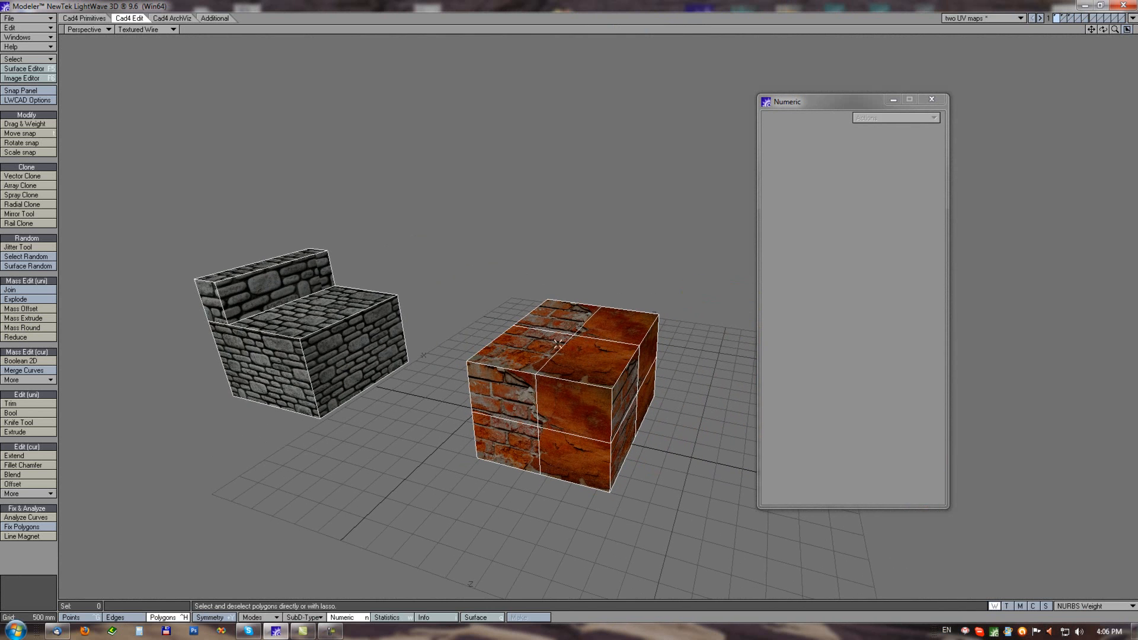
left_click(8, 337)
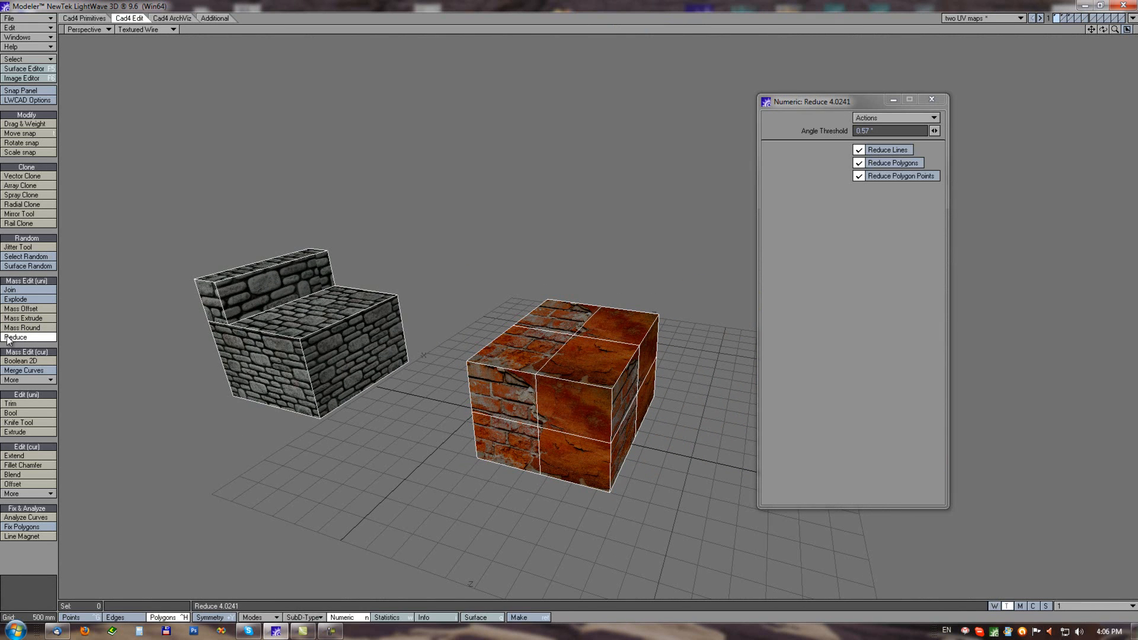
left_click_drag(509, 415, 634, 279, "alt")
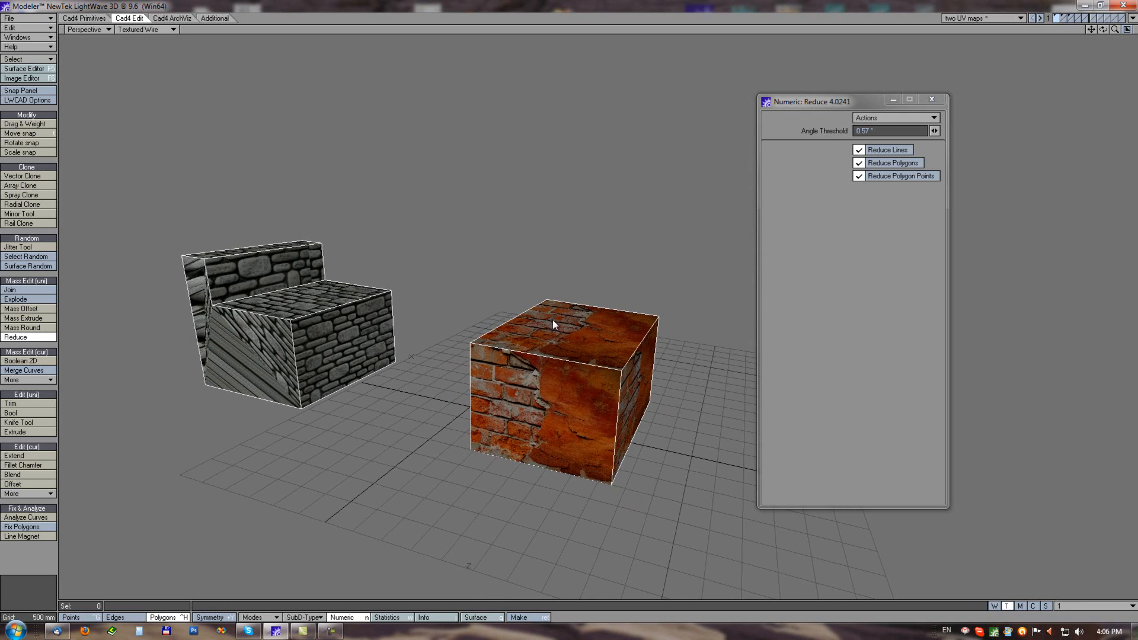
Examine the texture mapping on the stone box's side faces from closer, and finish the Reduce command
left_click_drag(407, 406, 525, 314, "alt")
left_click_drag(614, 317, 622, 262, "ctrl+alt")
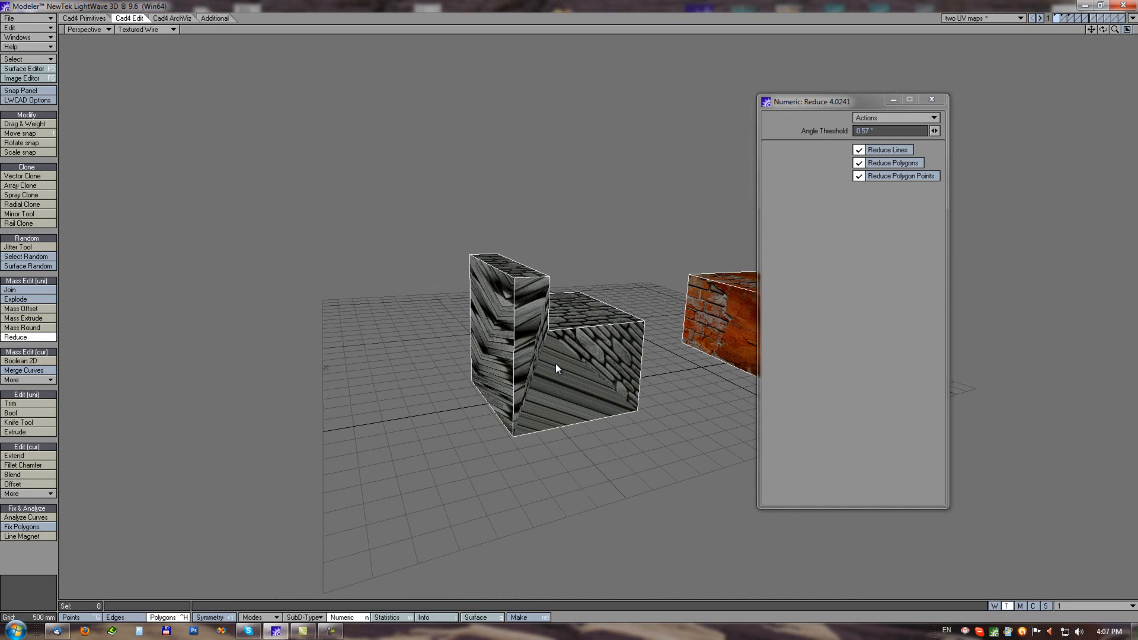
left_click_drag(620, 347, 623, 325, "ctrl+alt")
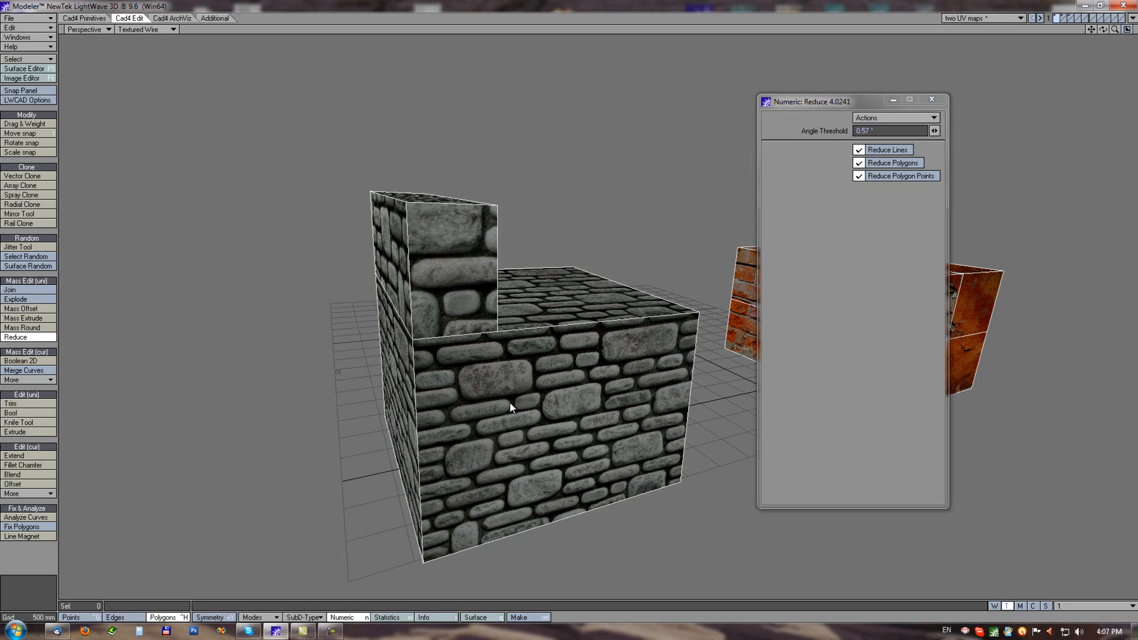
left_click_drag(594, 326, 605, 312, "ctrl+alt")
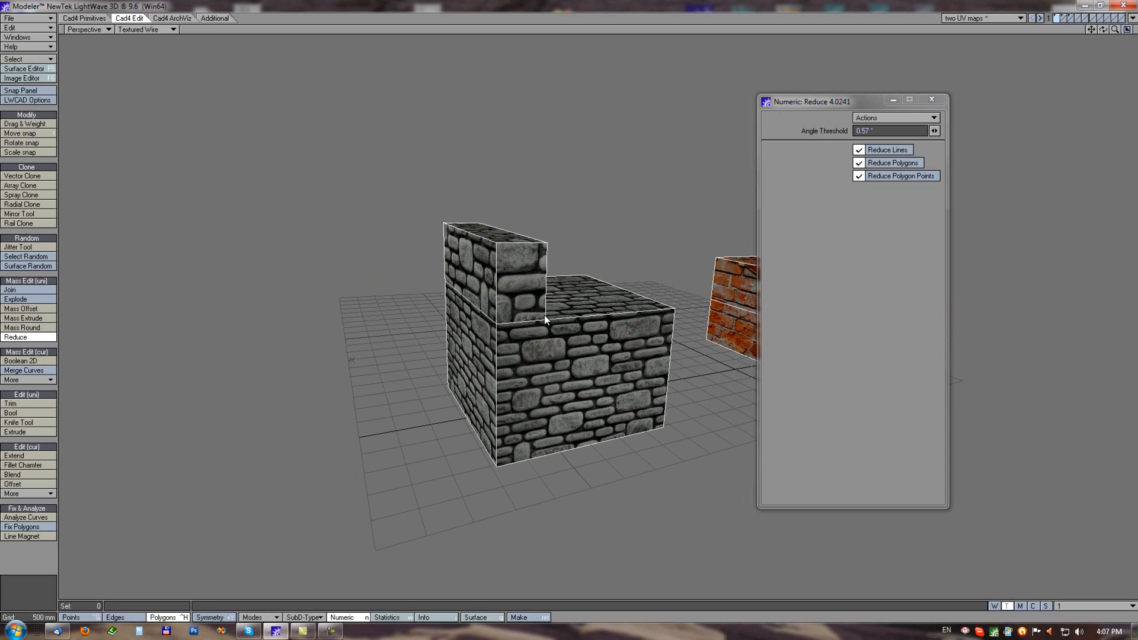
left_click(24, 333)
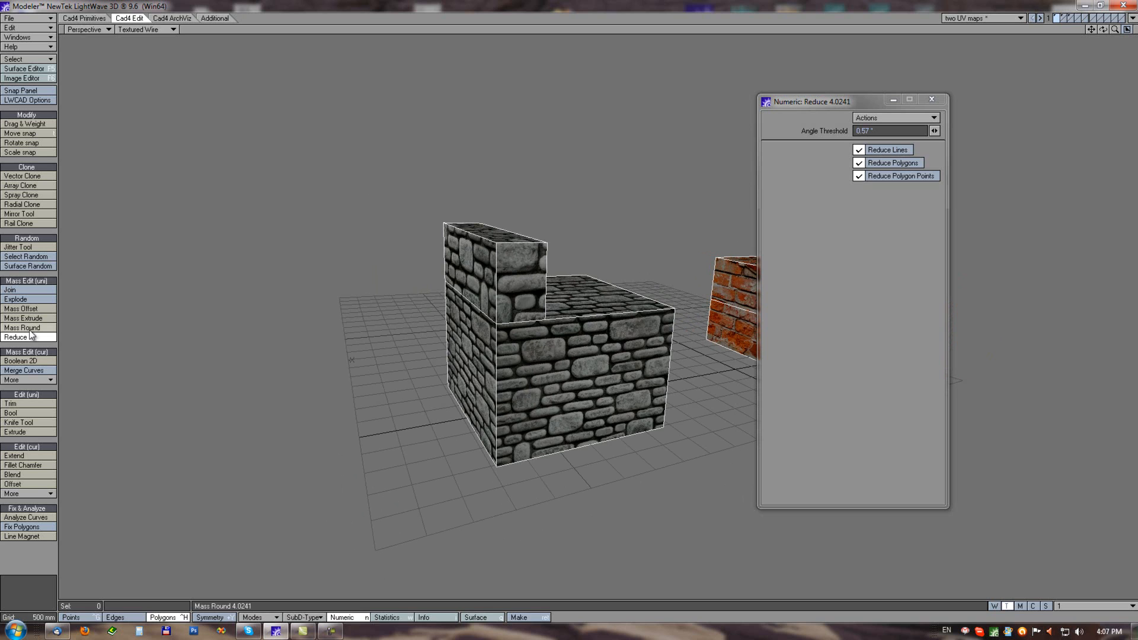
key("space")
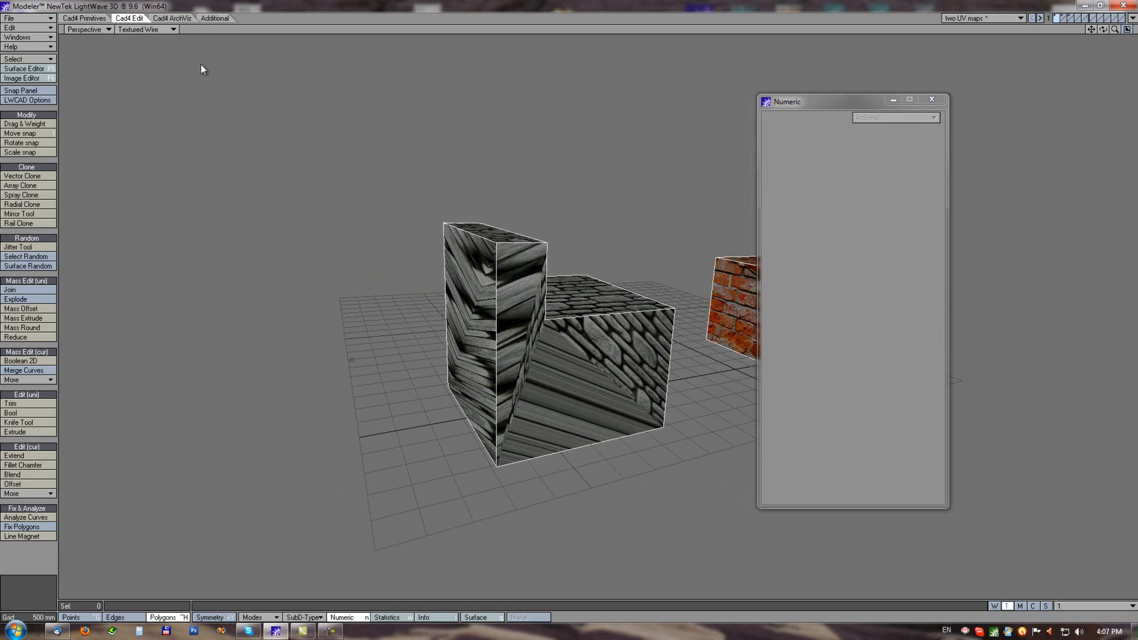
Start the Rectangle UV tool for the stone box's faces
left_click(81, 19)
left_click(18, 280)
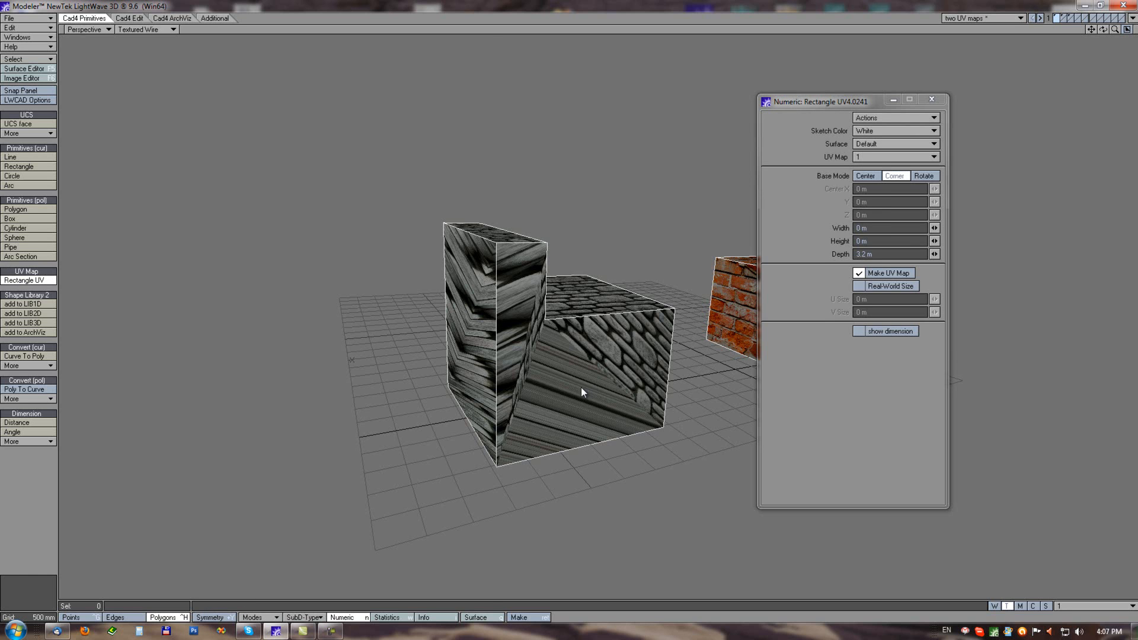